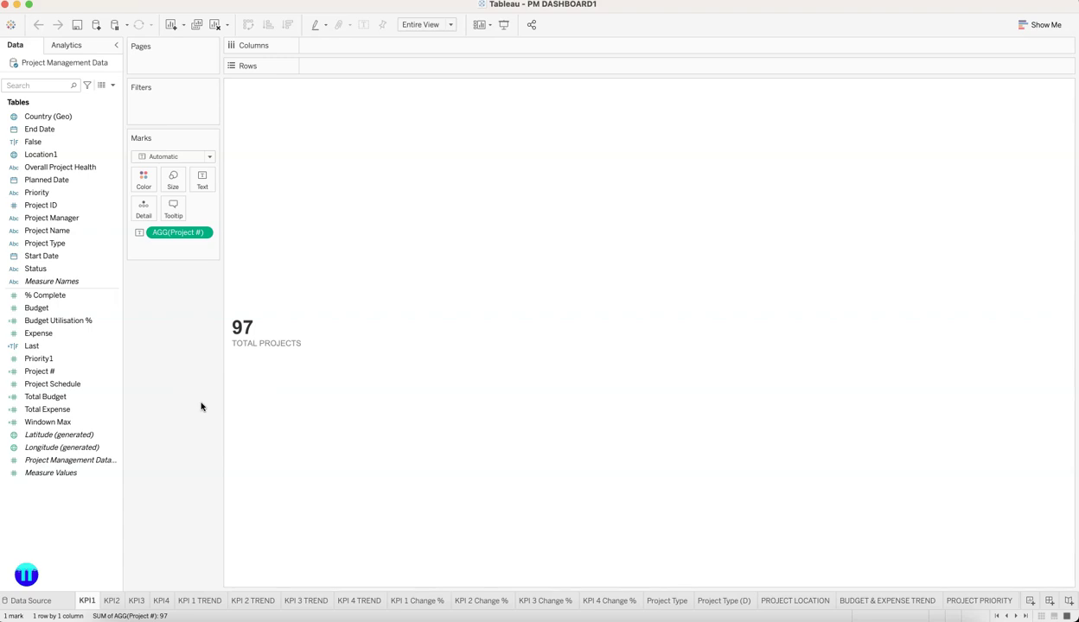
Open the Project Management Data source and scan its columns through Total Budget and Budget Utilisation %.
click(37, 603)
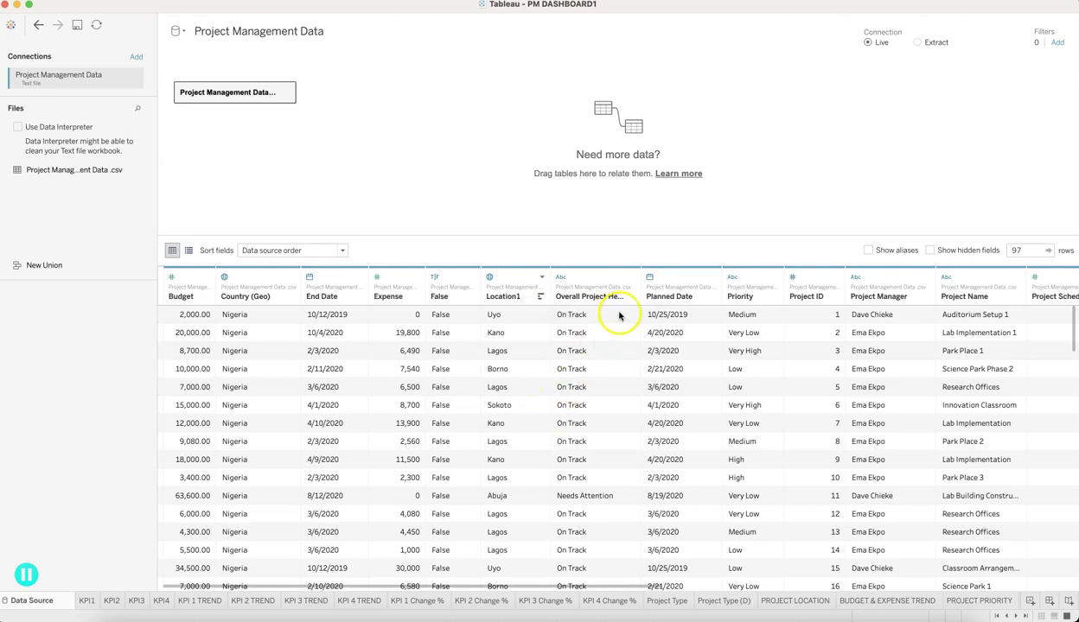
scroll(632, 413, right, 2)
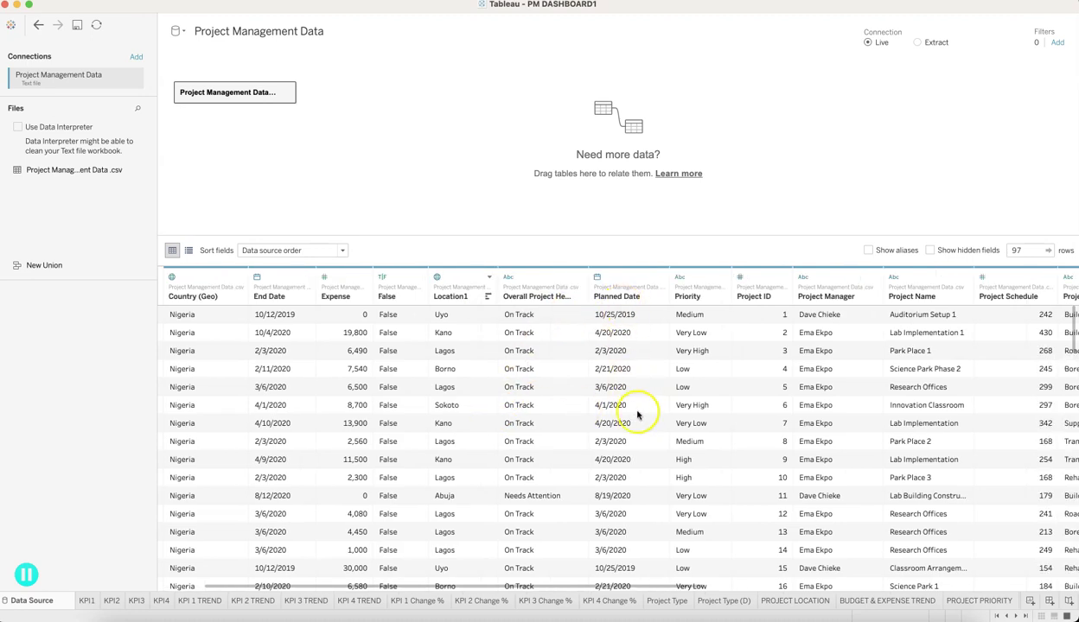
scroll(738, 378, right, 5)
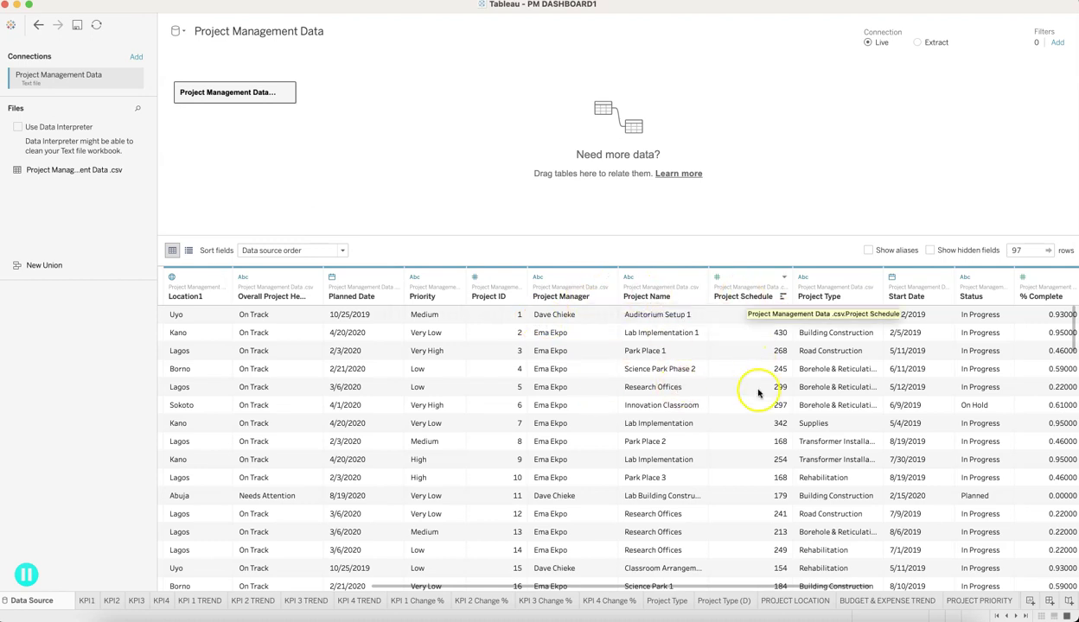
scroll(844, 367, right, 7)
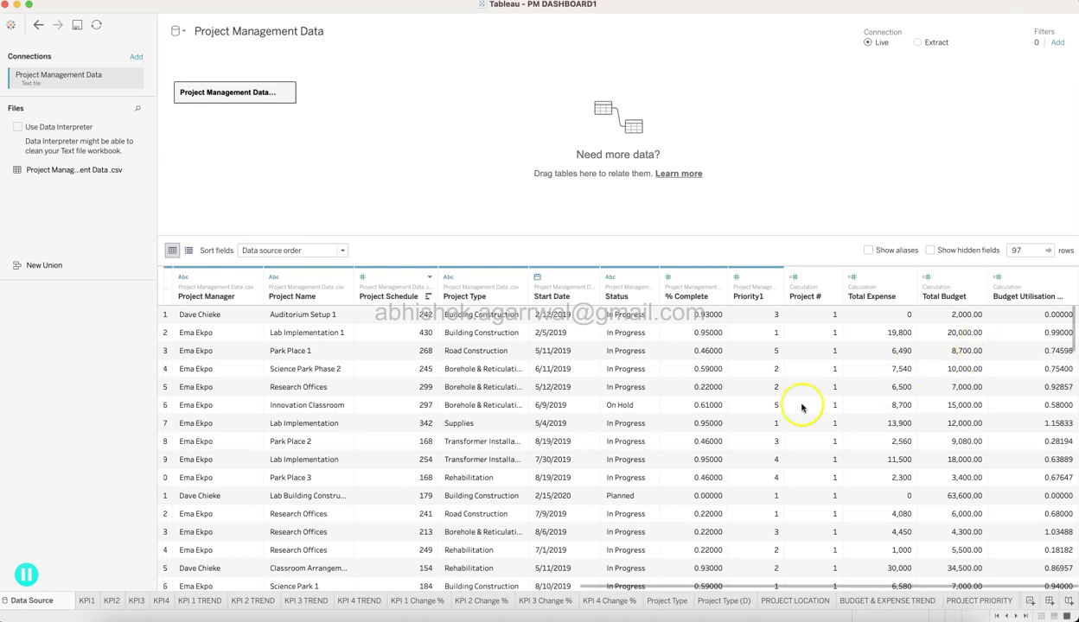
scroll(761, 402, left, 10)
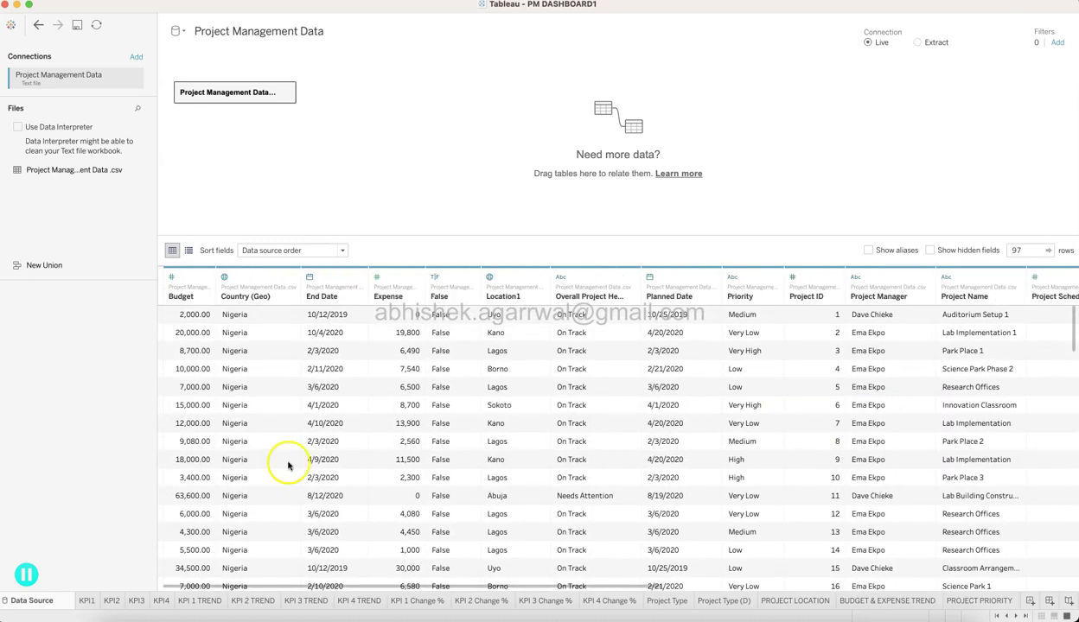
Step through the KPI1–KPI4 cards: total projects, 636,980 expense, 1,054,760 budget, and 60% utilisation.
click(89, 601)
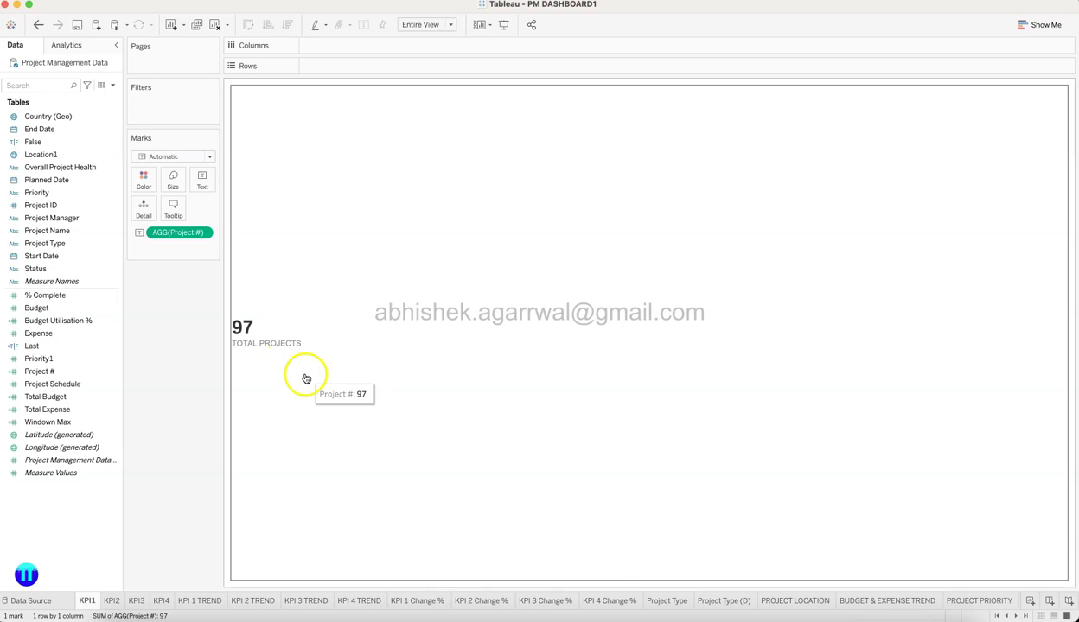
click(113, 601)
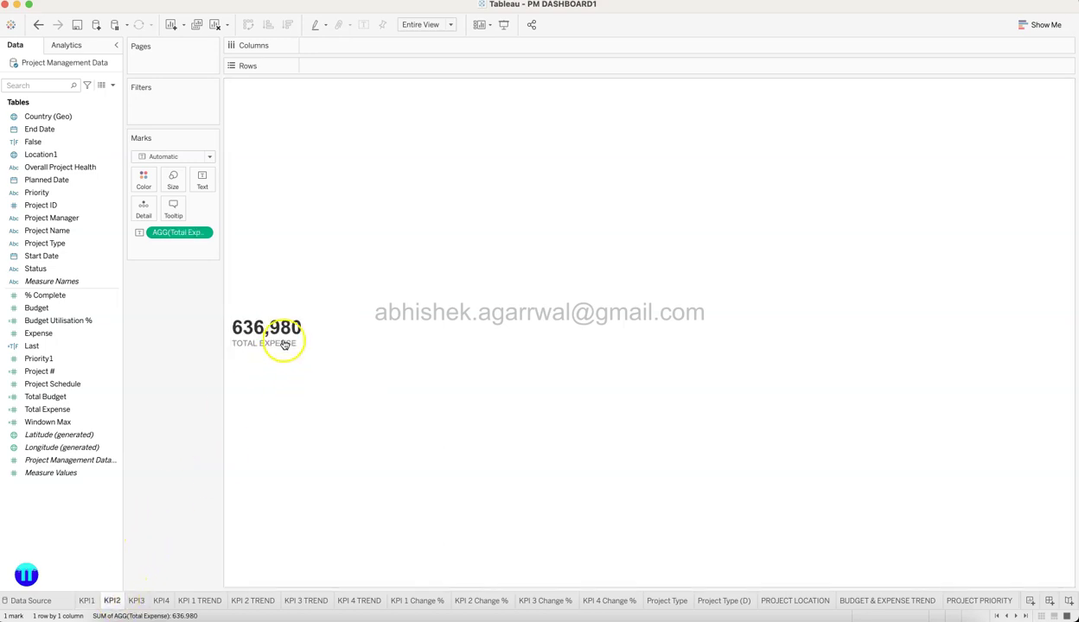
click(141, 602)
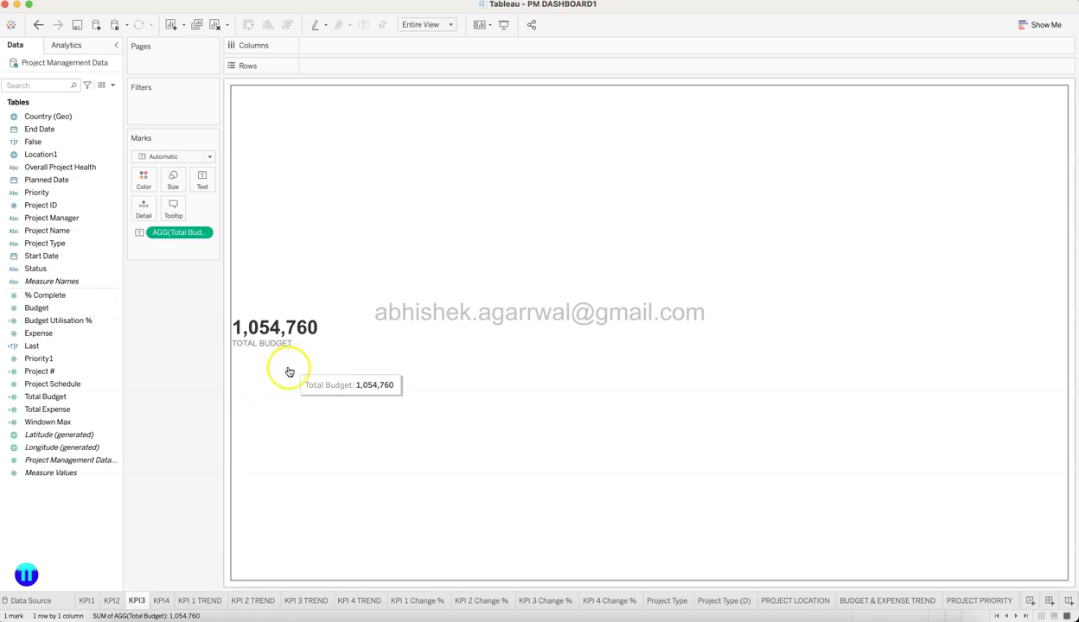
click(162, 600)
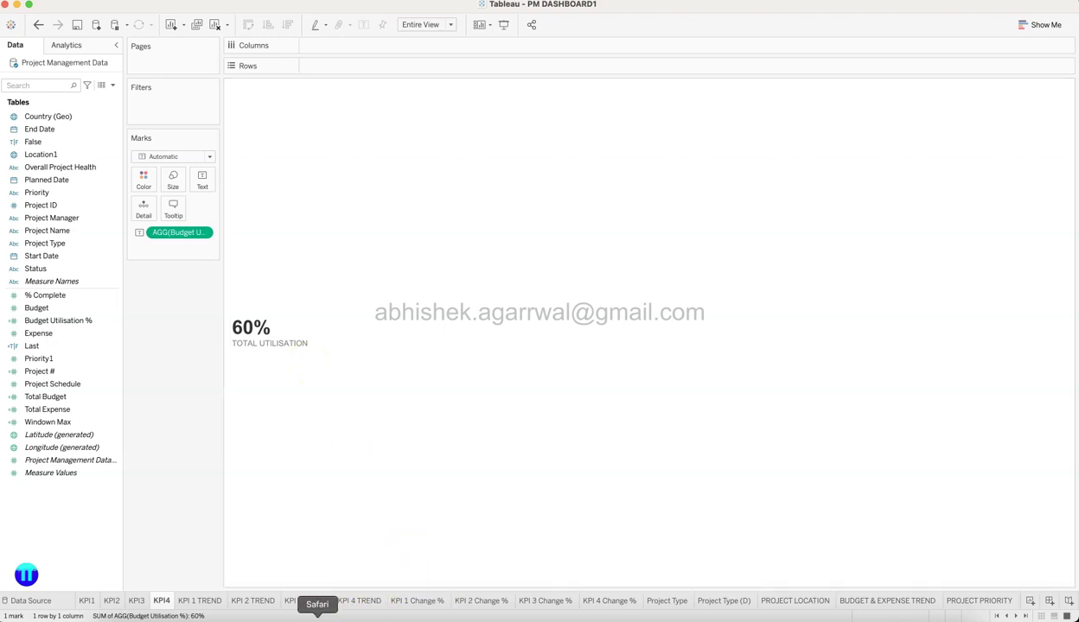
Check the Project Management dataset link in cell A3 of Datasets, then view the Power BI Drive folder.
click(317, 617)
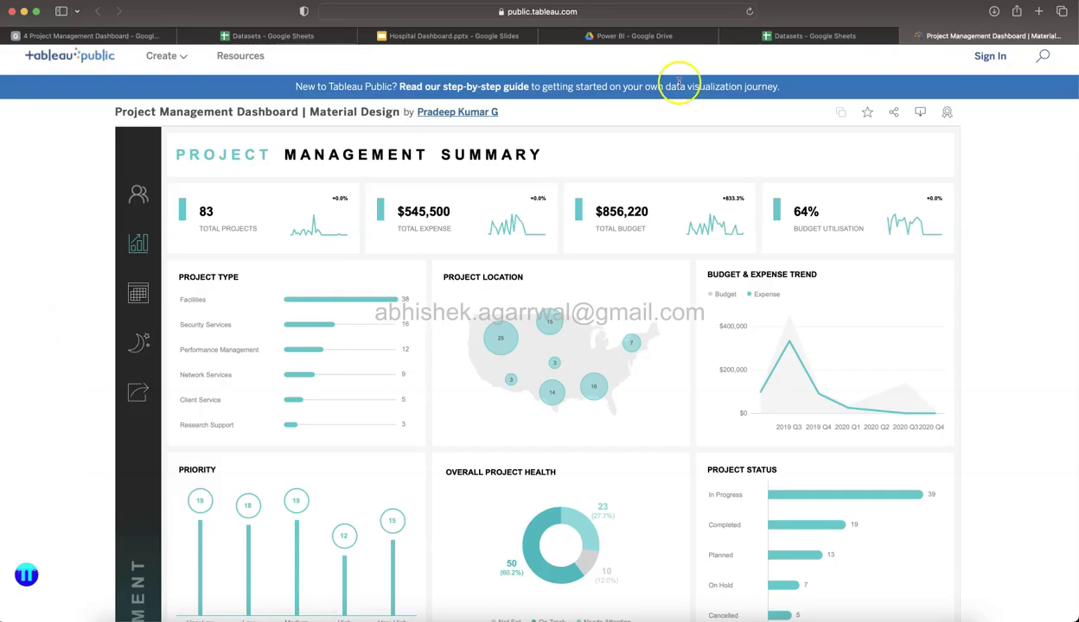
click(764, 37)
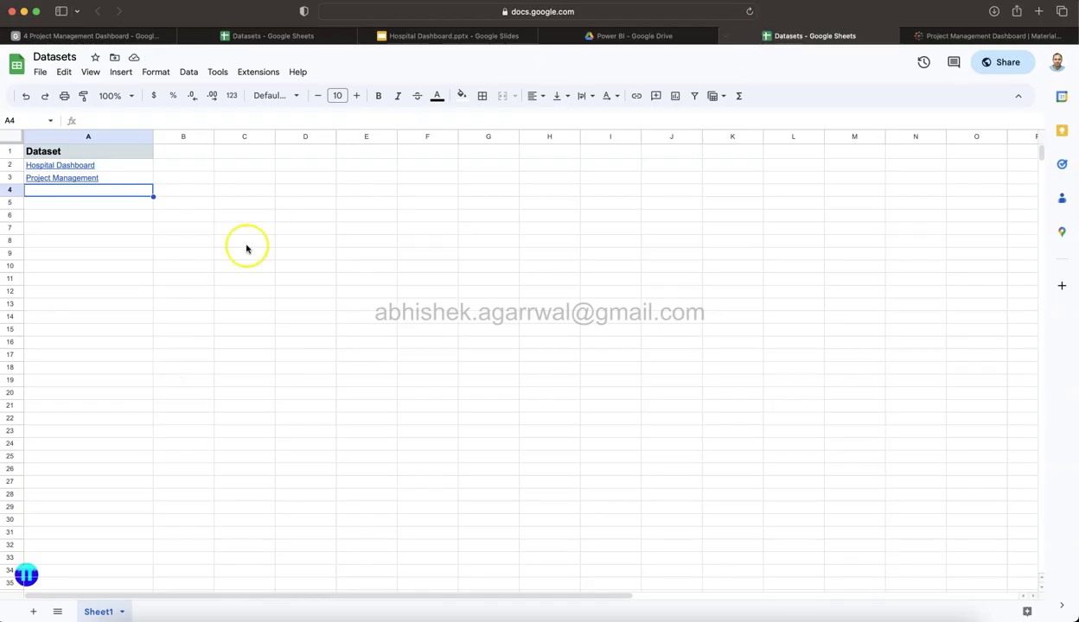
click(108, 177)
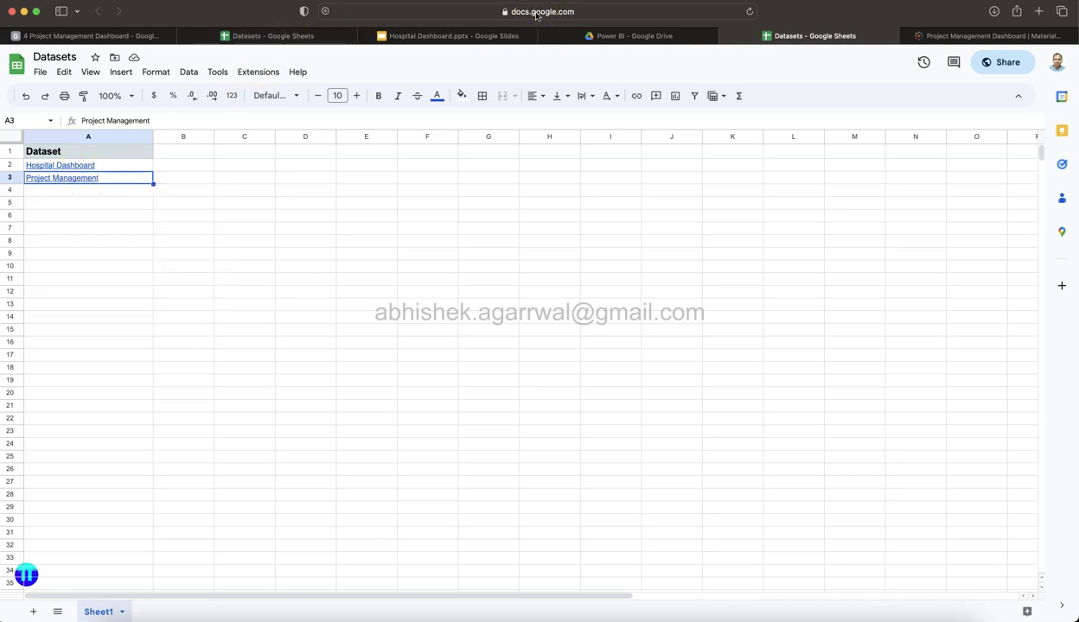
click(616, 37)
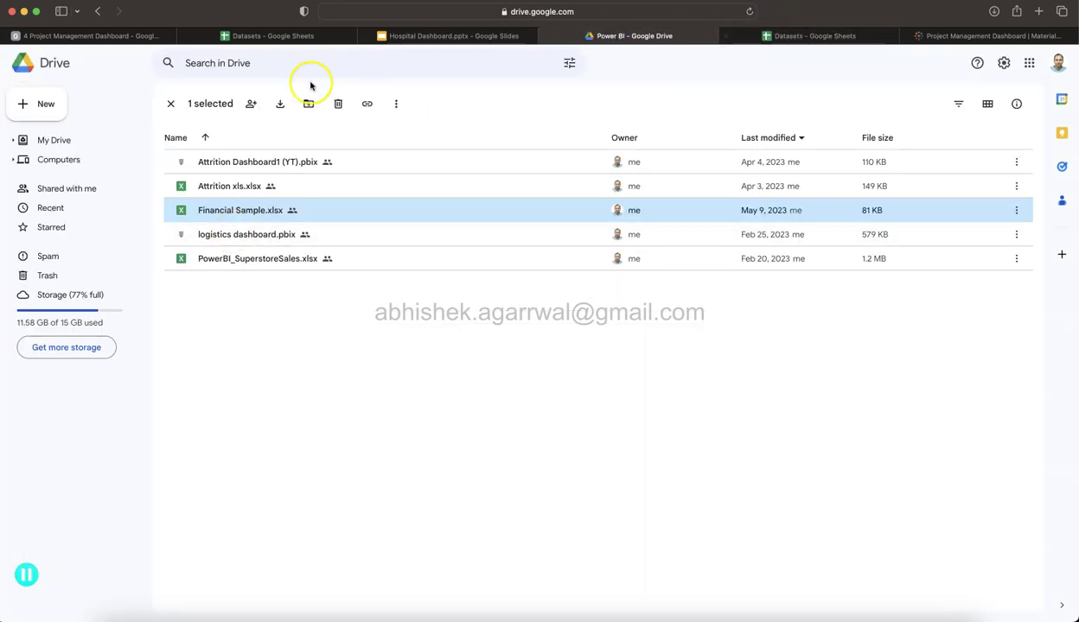
Browse the files inside the Datasets folder in Google Drive.
click(172, 104)
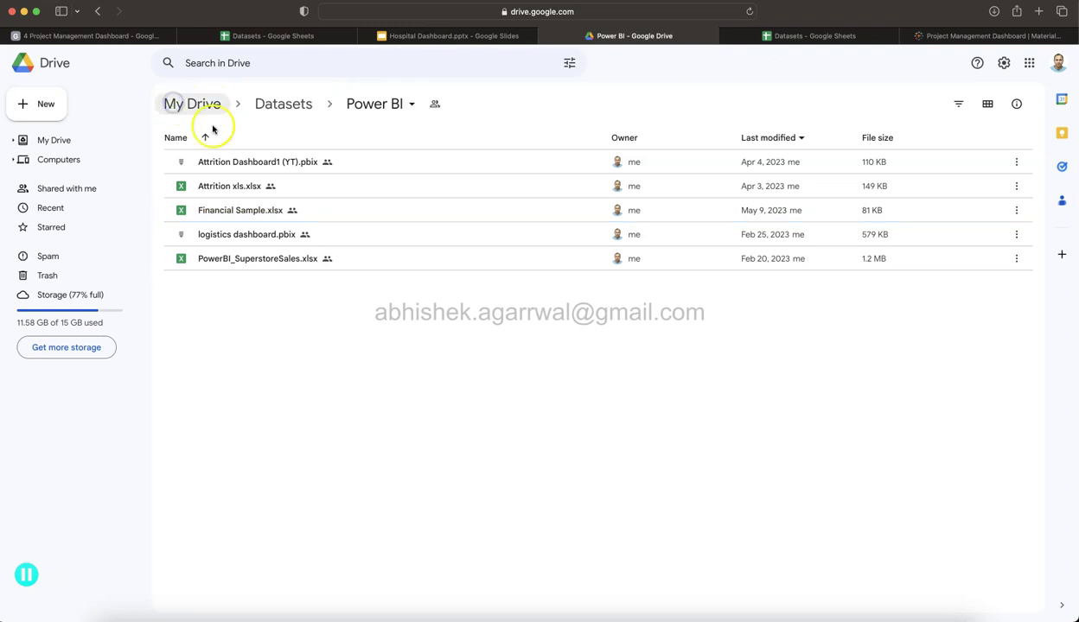
click(298, 101)
scroll(338, 384, down, 5)
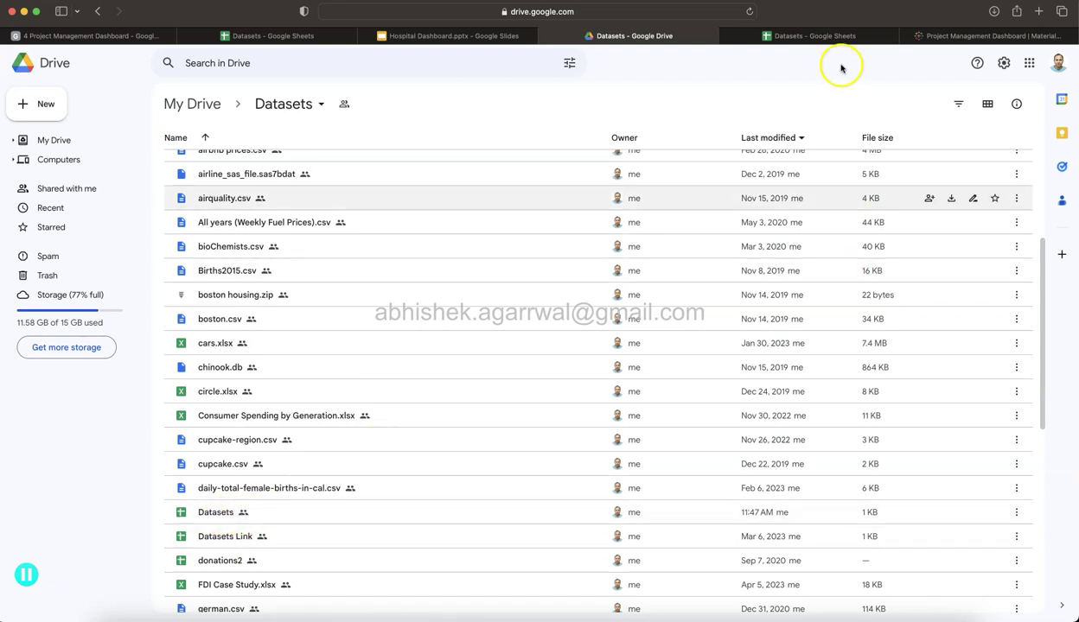
Return via the Datasets spreadsheet to the Tableau workbook's KPI4 sheet.
click(817, 36)
mouse_move(76, 180)
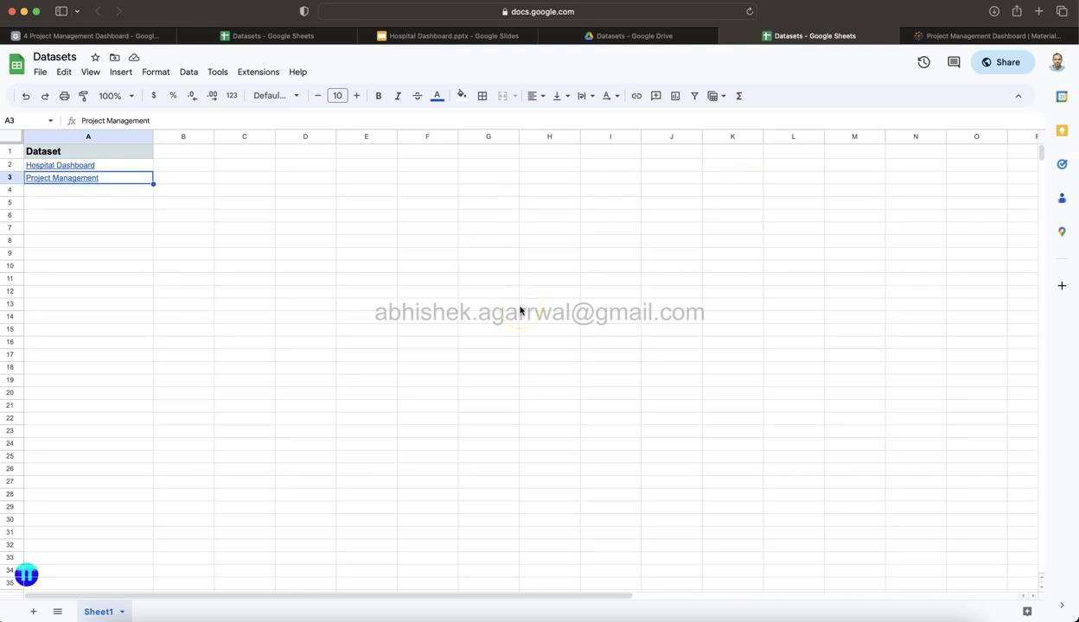
key(super+Tab)
Review the KPI 1–4 TREND line charts, ending on monthly Budget Utilisation % by start date.
mouse_move(330, 385)
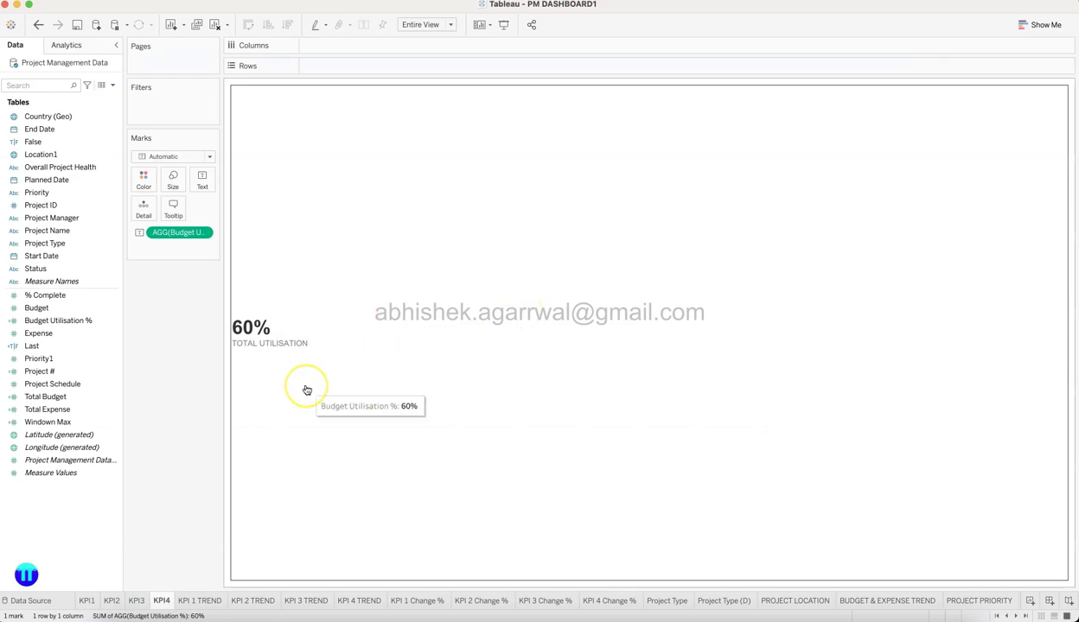
click(205, 602)
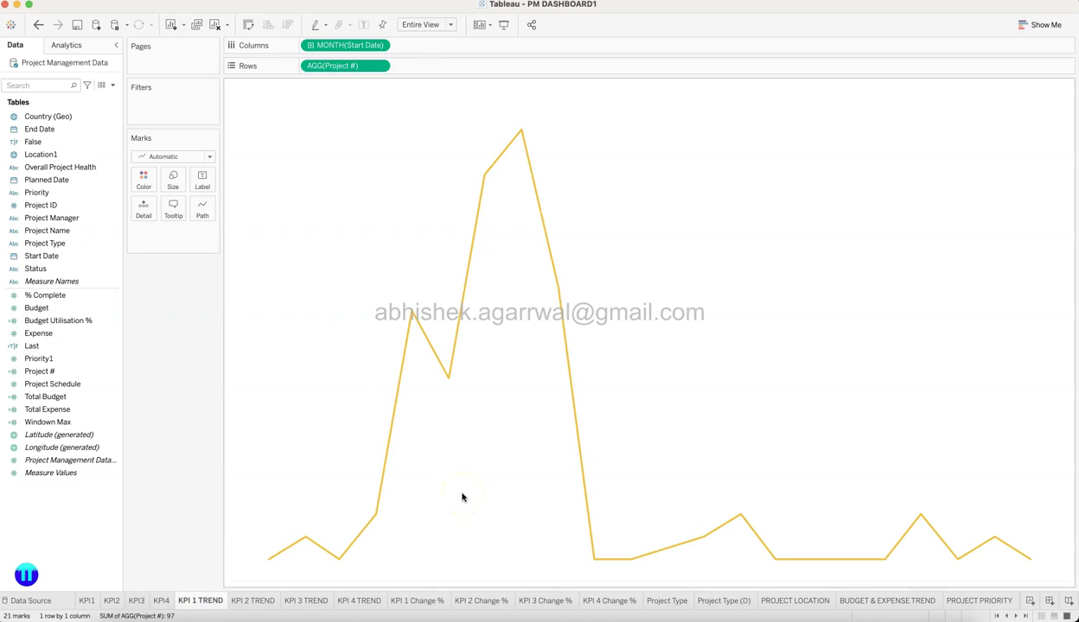
click(261, 602)
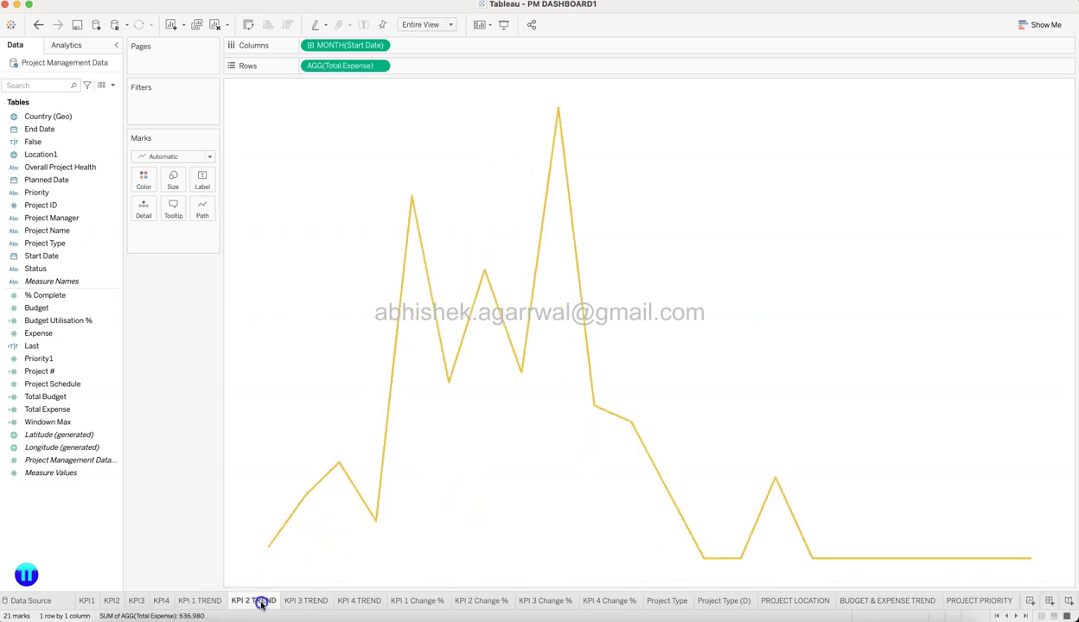
click(308, 602)
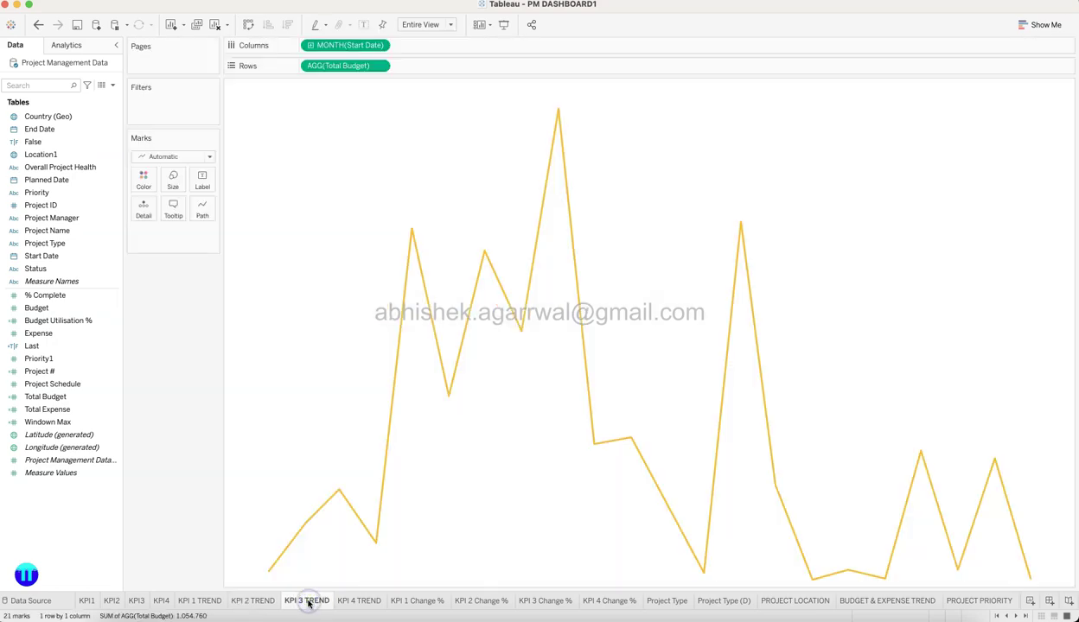
click(359, 601)
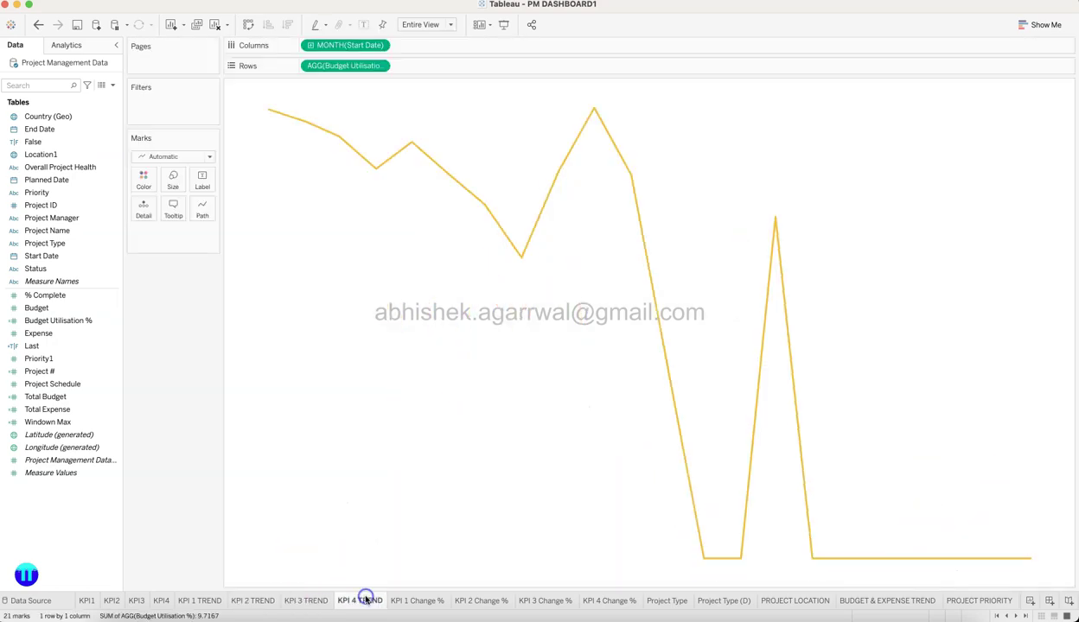
Step through the KPI 1–4 Change % sheets, ending on October 2020's 0.0% utilisation change.
click(418, 601)
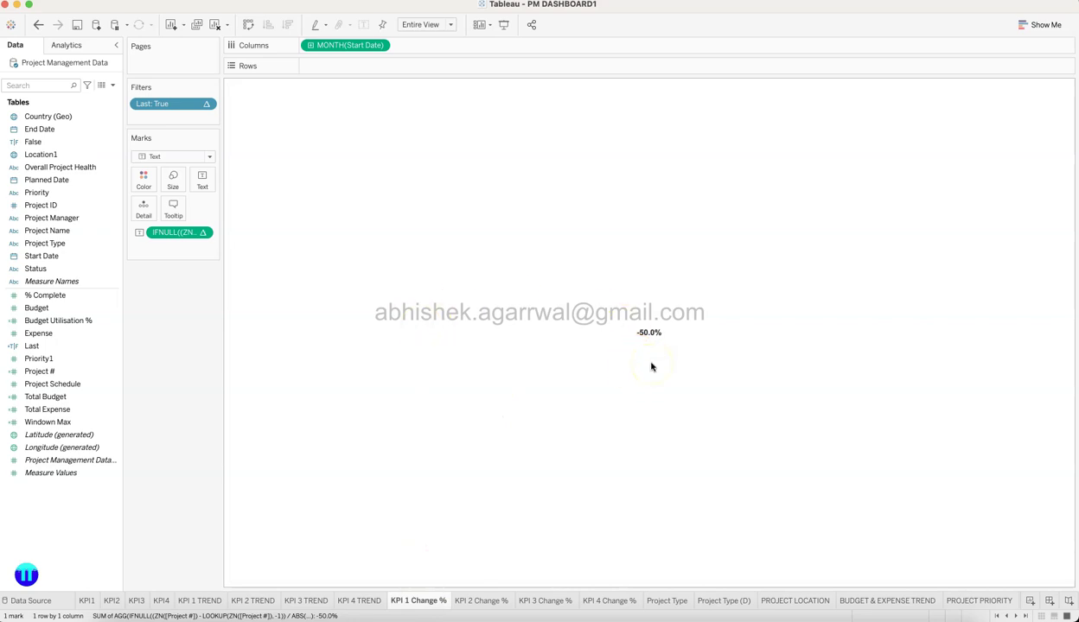
click(494, 598)
click(549, 602)
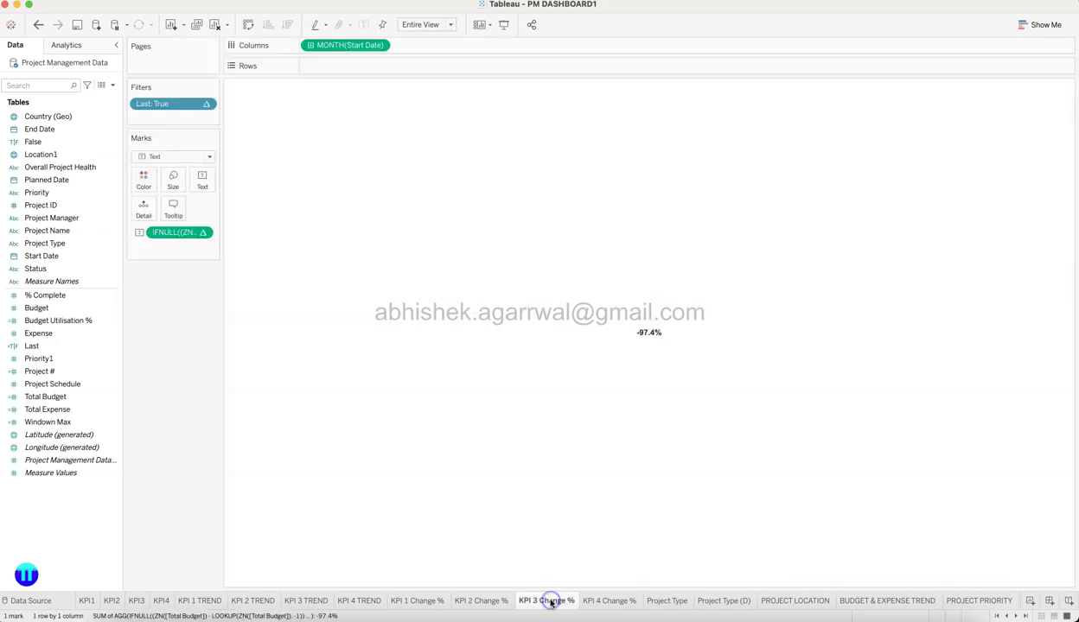
click(618, 602)
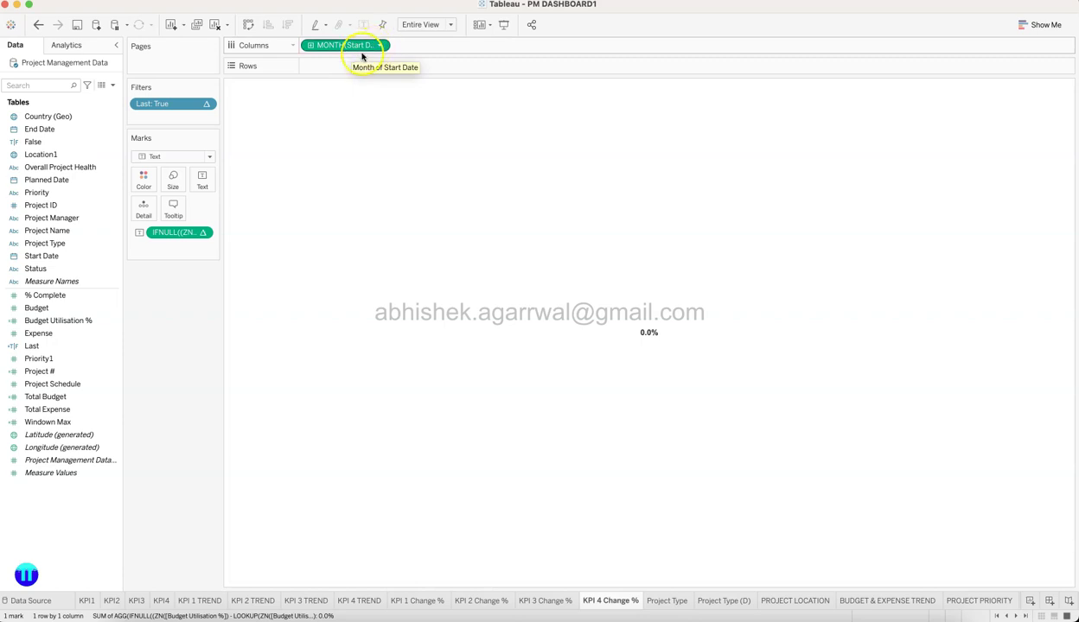
drag(362, 50, 372, 61)
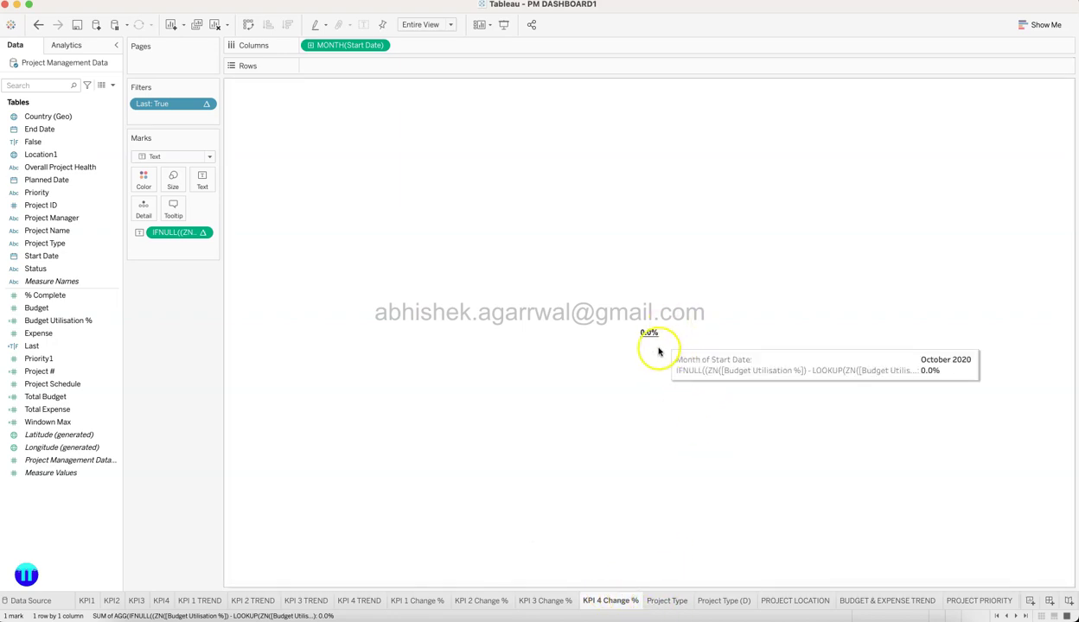
Compare the light Project Type and dark Project Type (D) bar sheets, inspecting the Supplies bar.
click(657, 600)
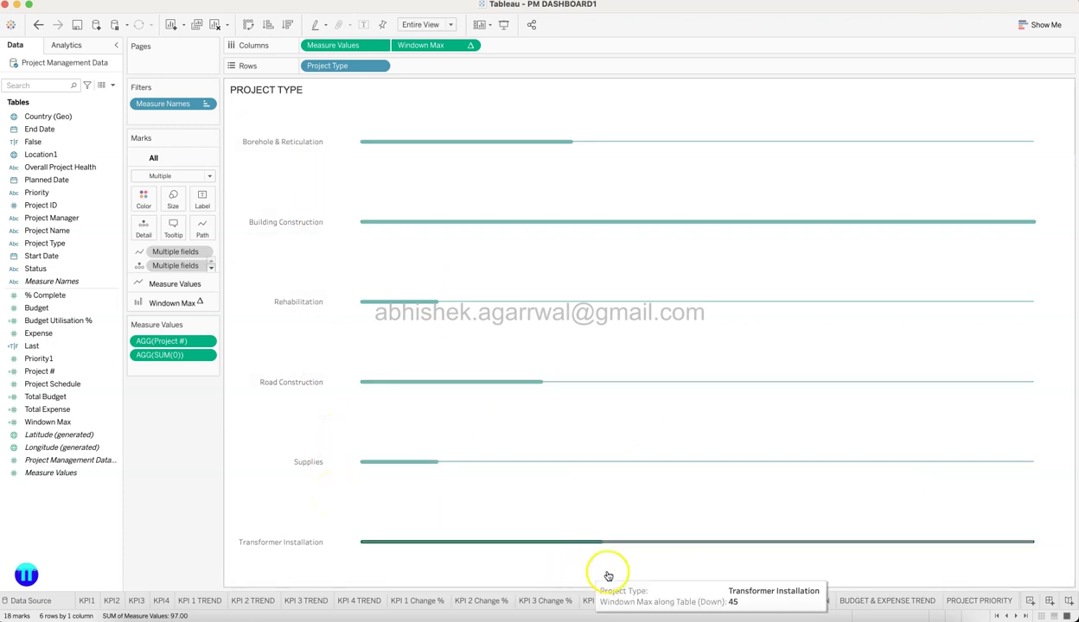
click(735, 602)
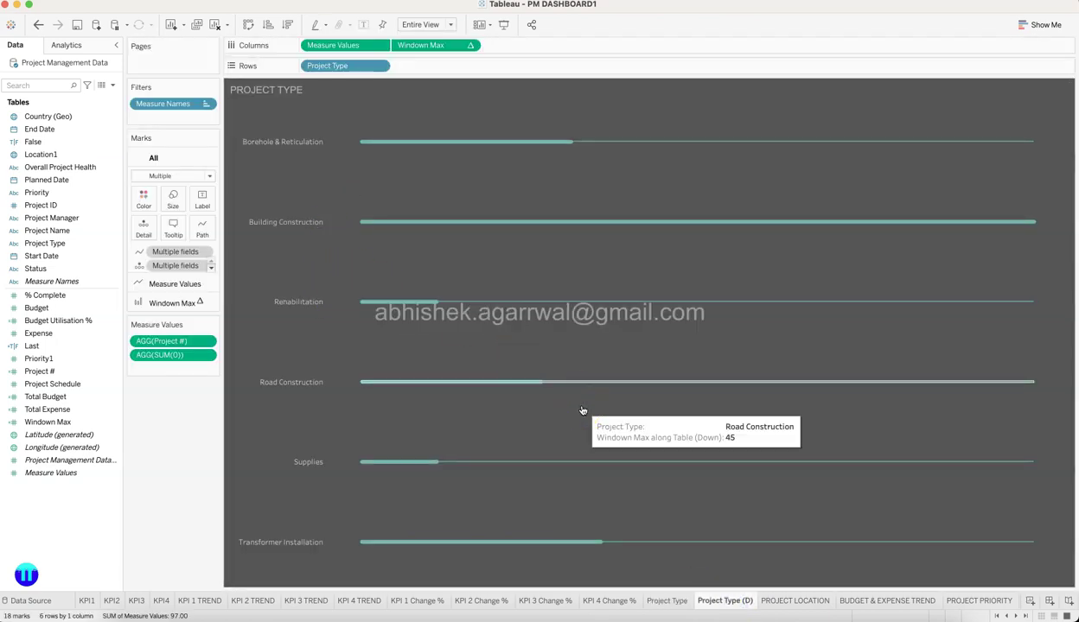
click(659, 600)
click(713, 600)
click(803, 600)
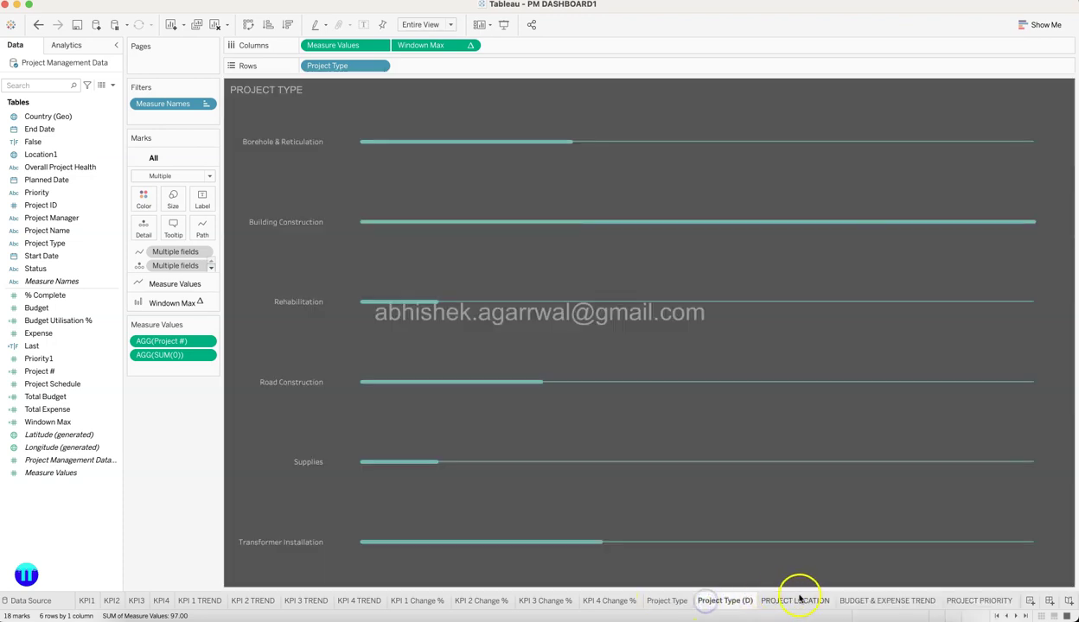
click(662, 602)
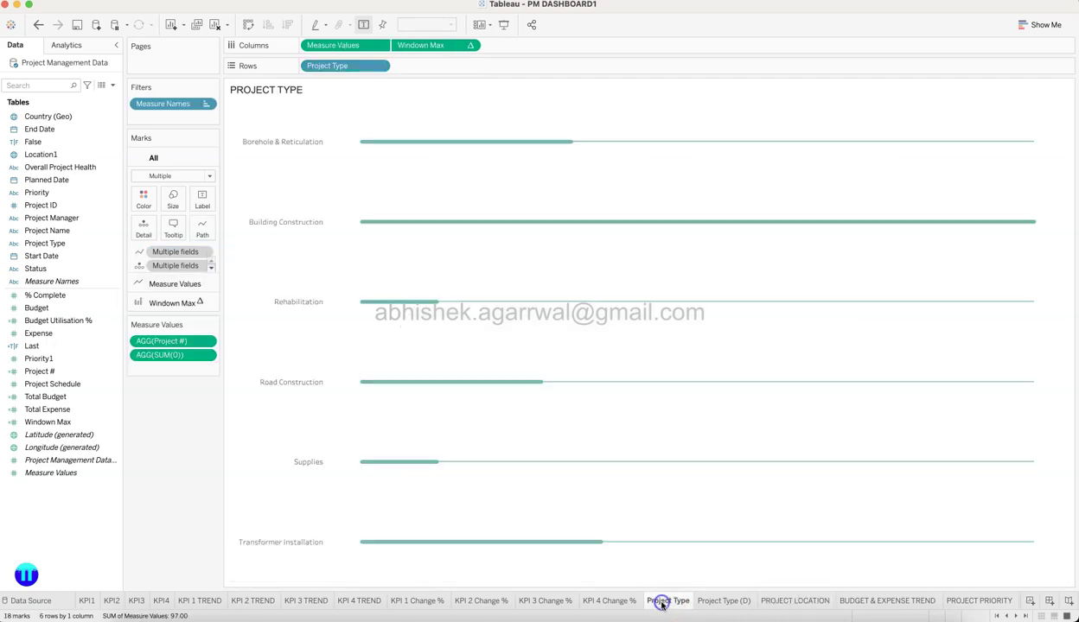
mouse_move(735, 361)
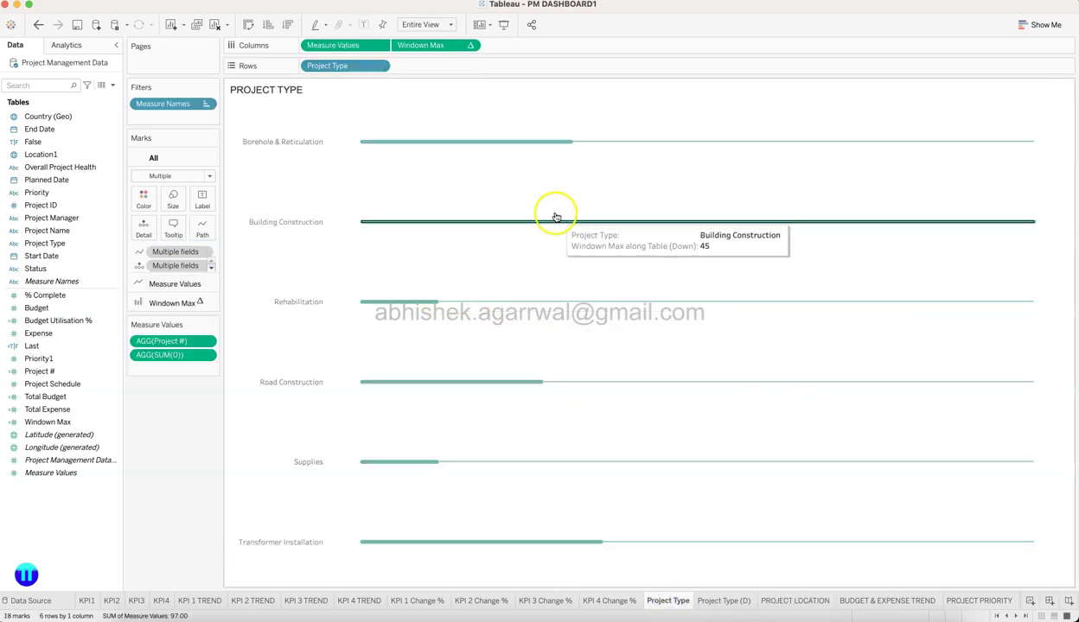
click(718, 601)
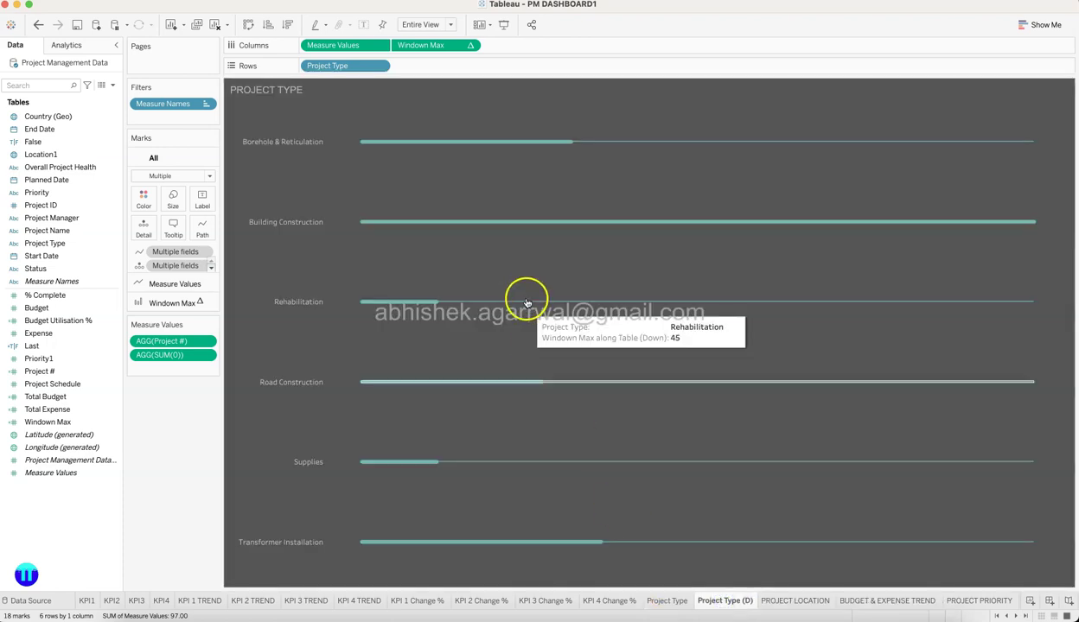
click(673, 601)
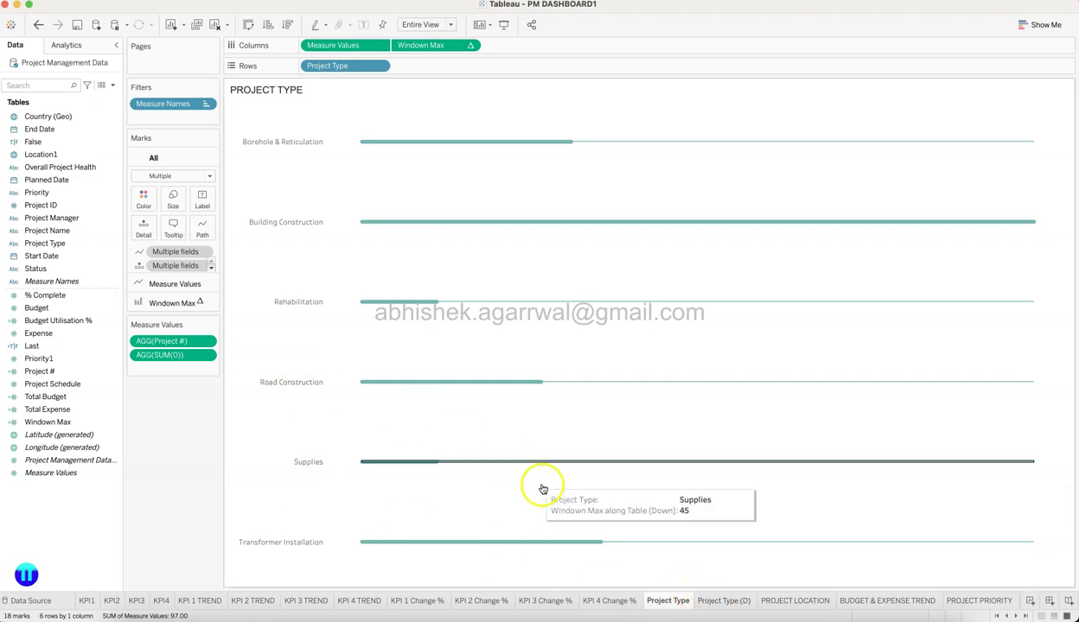
click(722, 601)
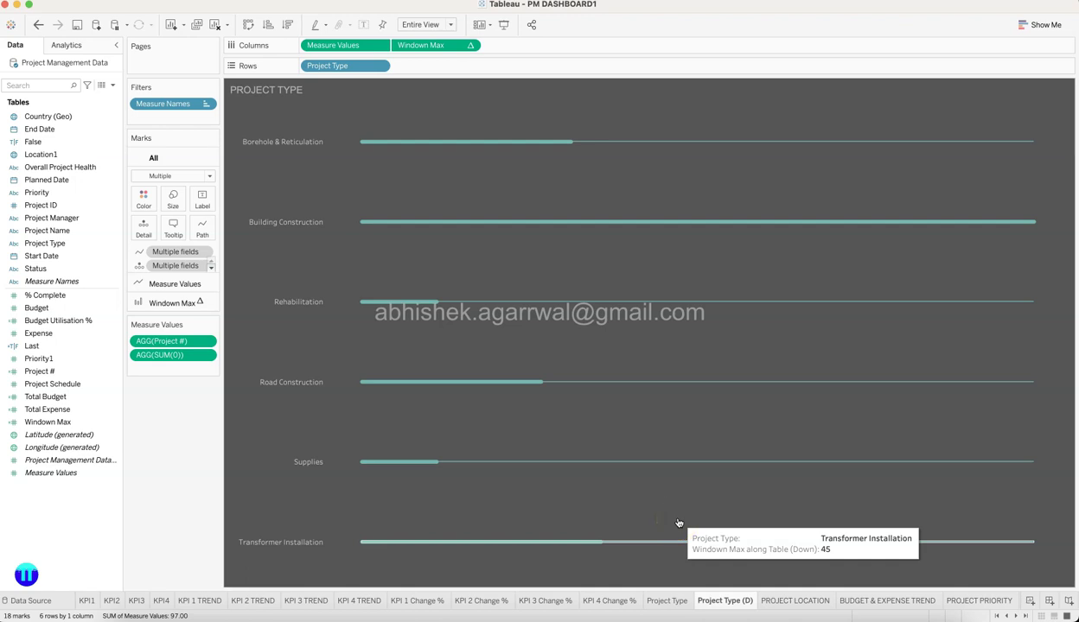
click(782, 459)
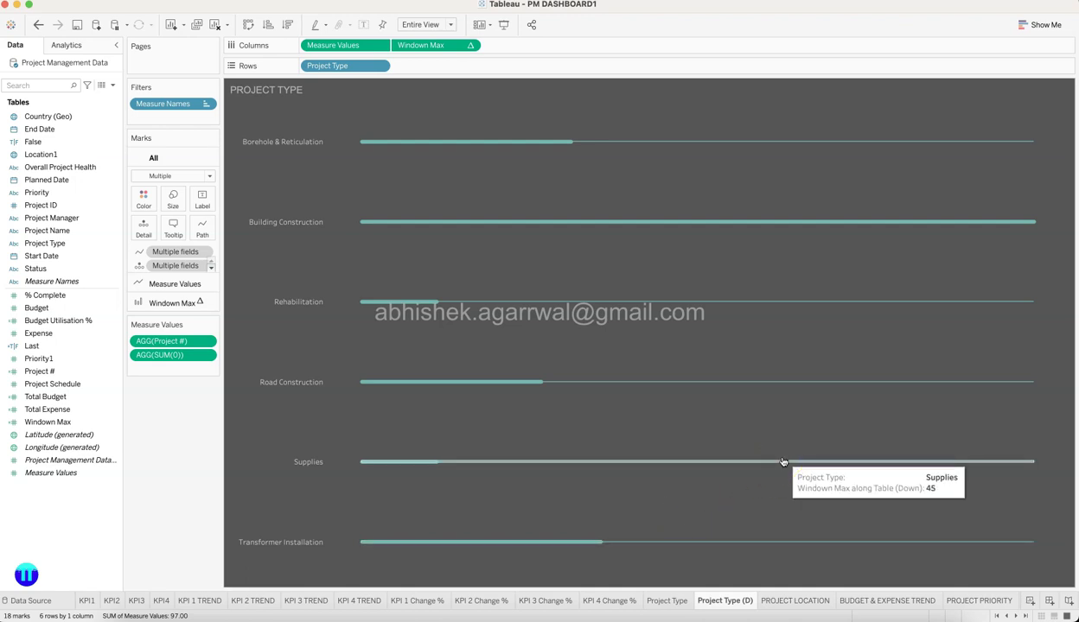
click(783, 464)
Open the PROJECT LOCATION map and select, then clear, Nigeria.
click(766, 599)
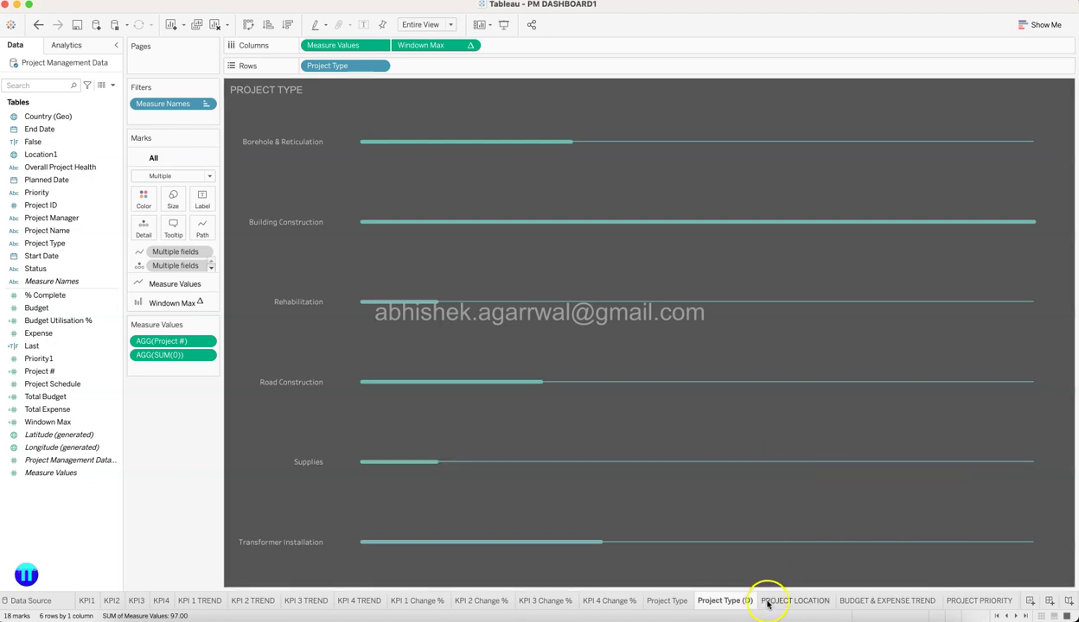
click(755, 245)
click(804, 474)
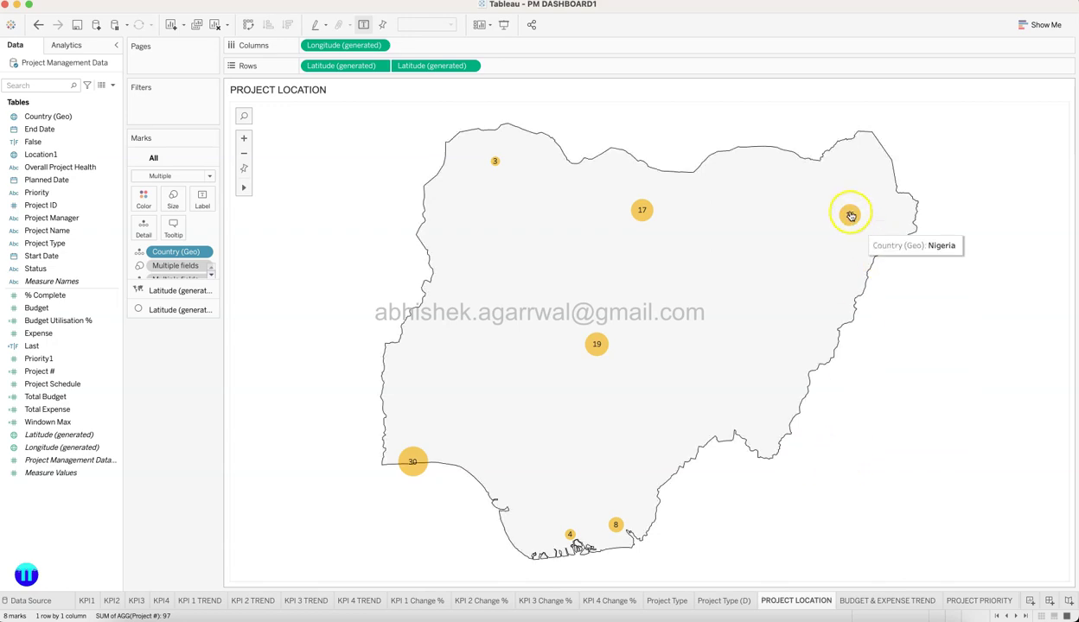
mouse_move(850, 216)
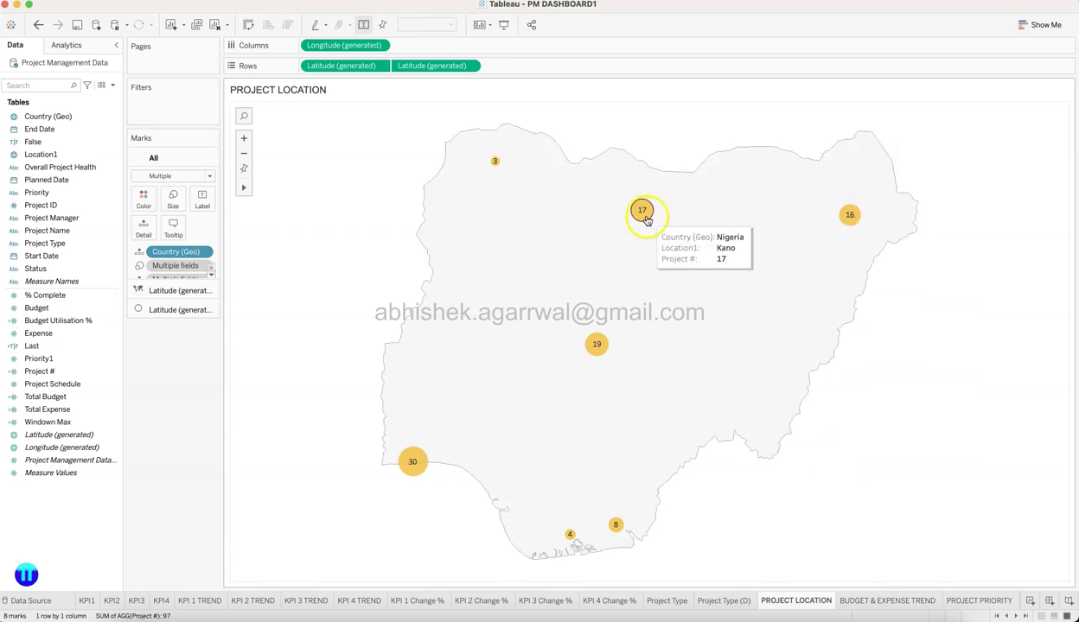
mouse_move(497, 165)
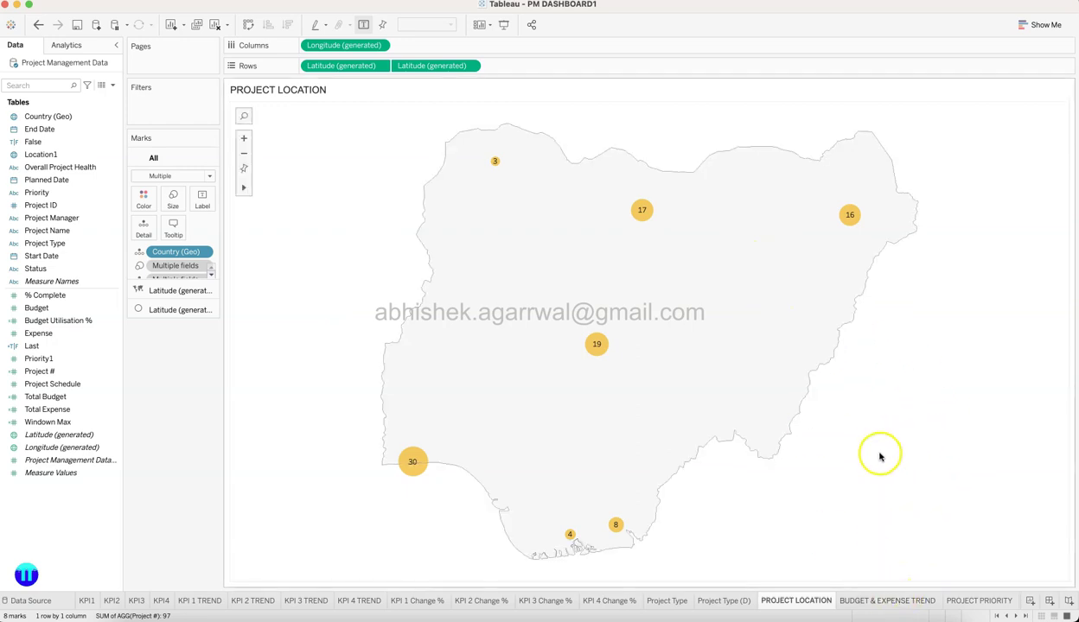
Open BUDGET & EXPENSE TREND and add a Measure Names highlighter, then hide its card.
click(899, 604)
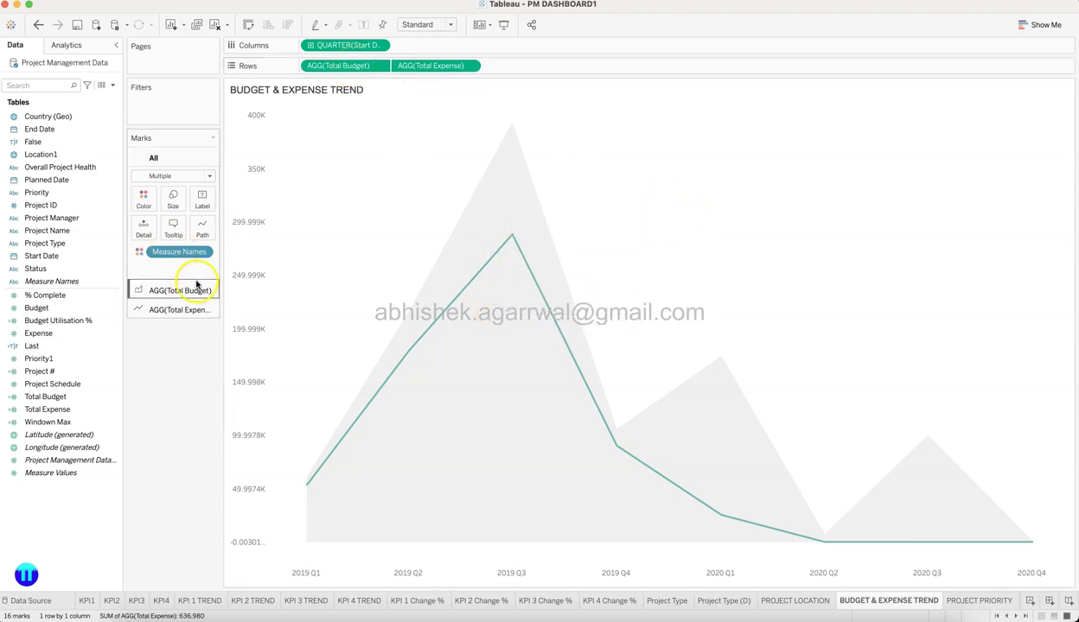
click(204, 252)
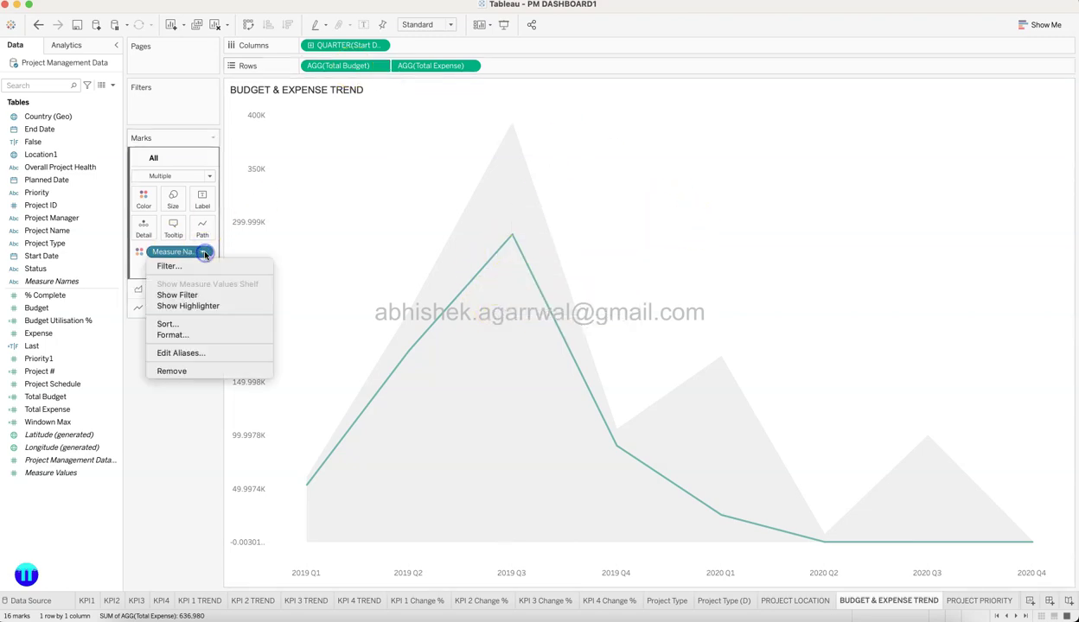
click(223, 305)
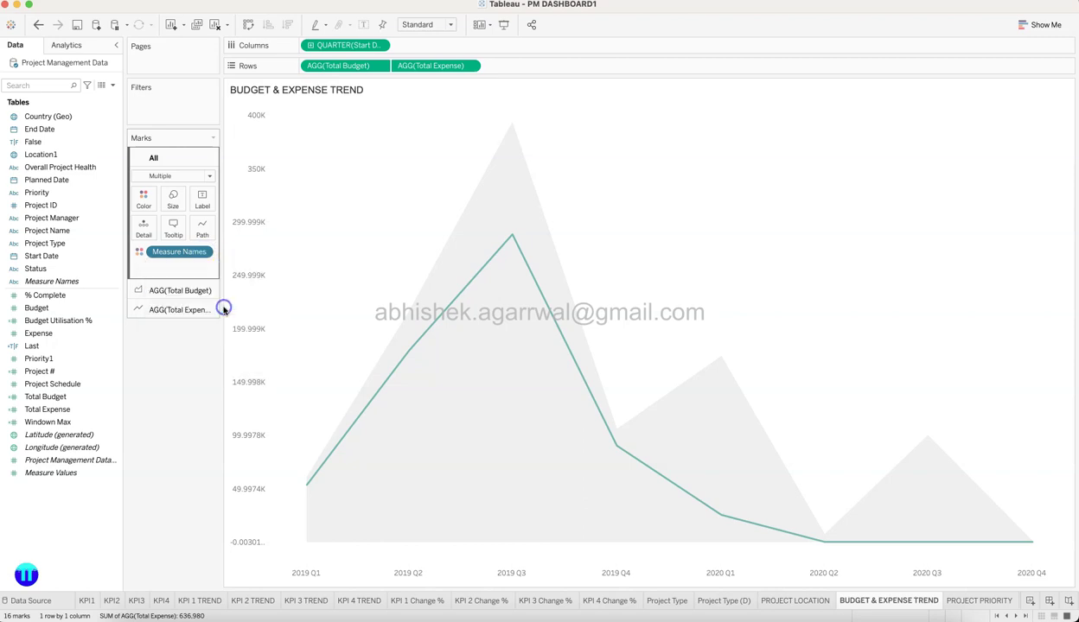
click(1064, 88)
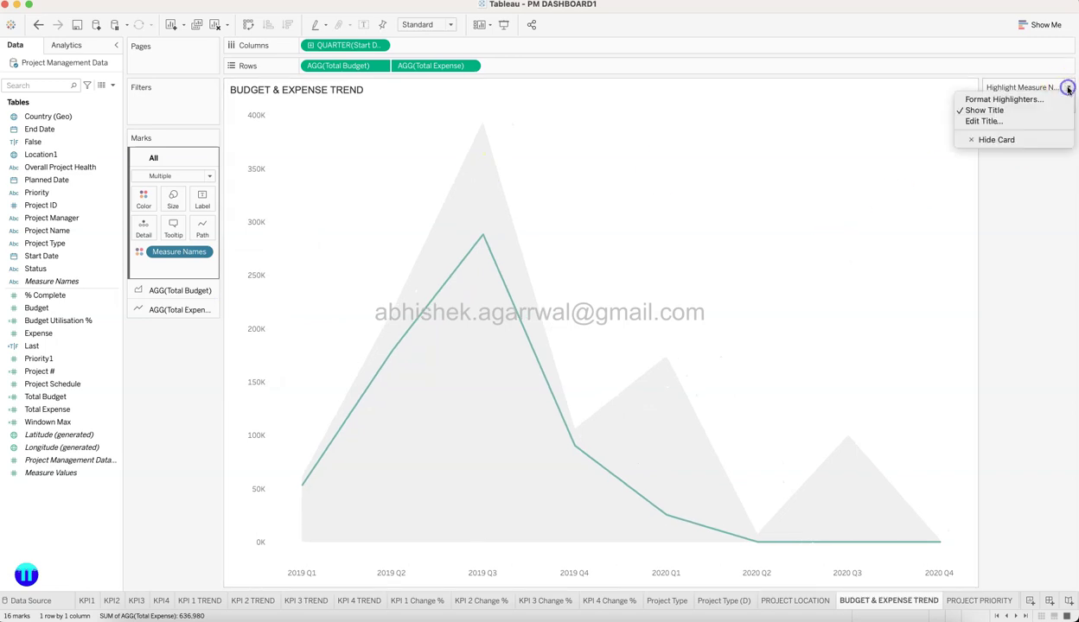
click(1026, 146)
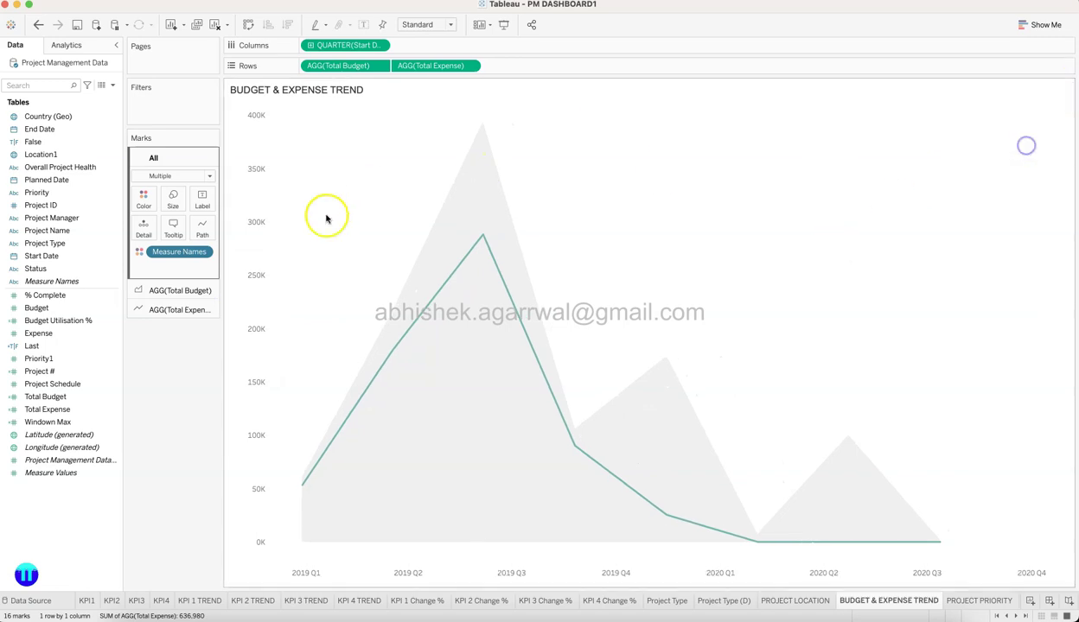
Review and confirm the Total Budget and Total Expense colours in Edit Colors.
click(144, 199)
click(169, 236)
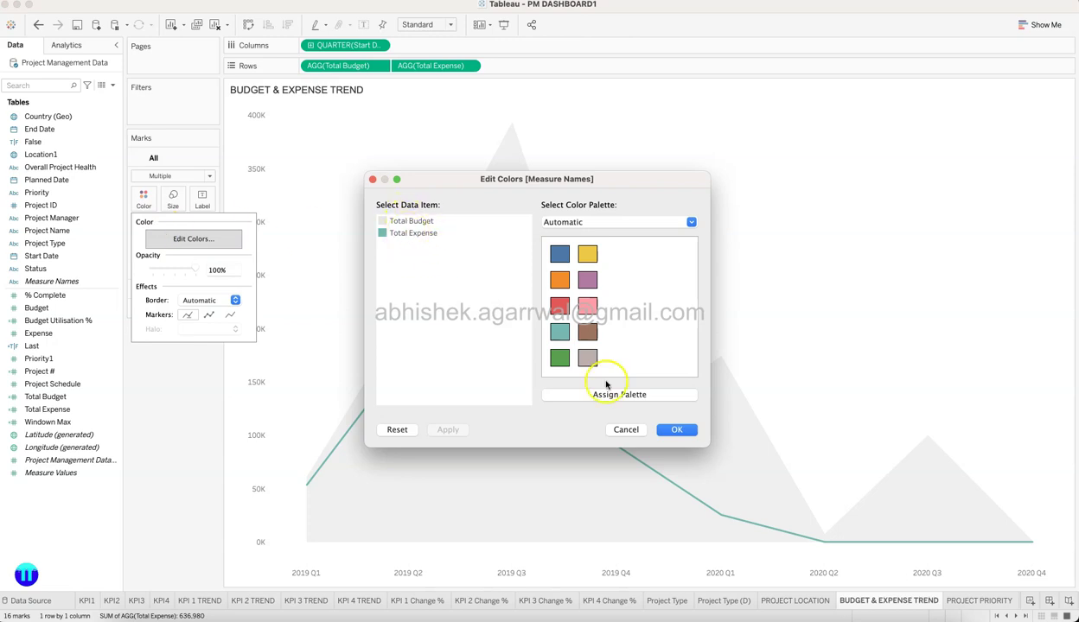
click(679, 432)
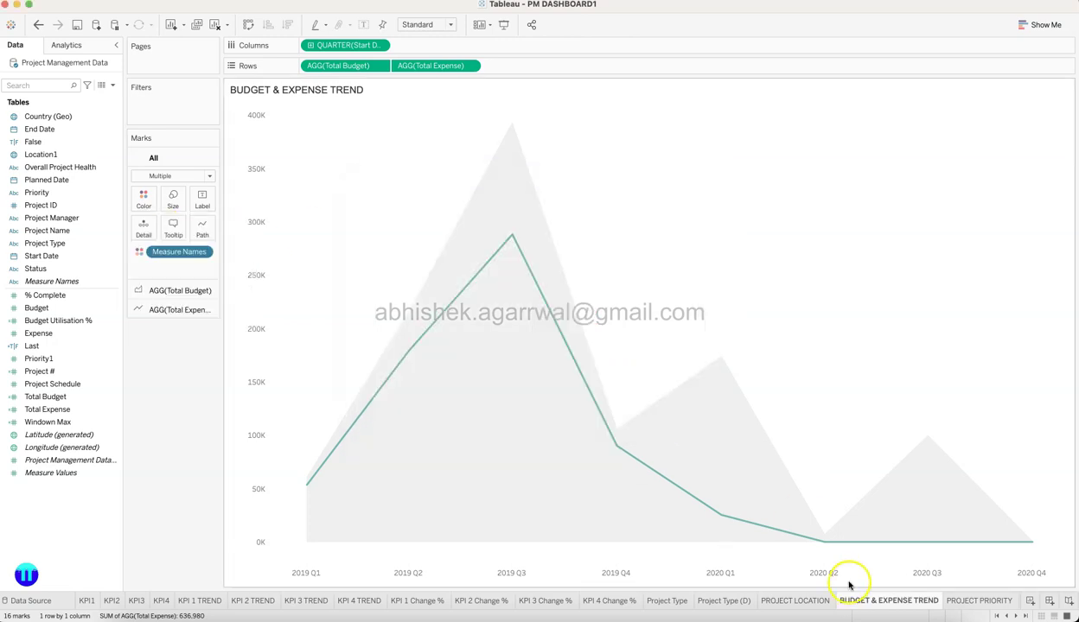
click(914, 600)
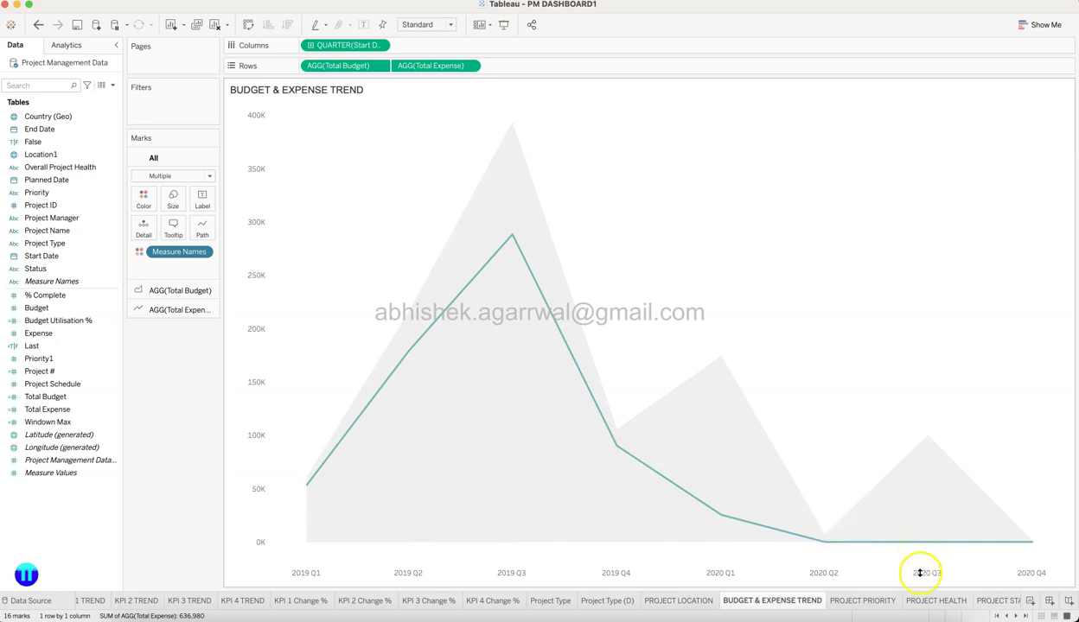
Browse PROJECT PRIORITY and PROJECT HEALTH, then view PROJECT STATUS bars from In Progress 47 to Cancelled 5.
click(858, 601)
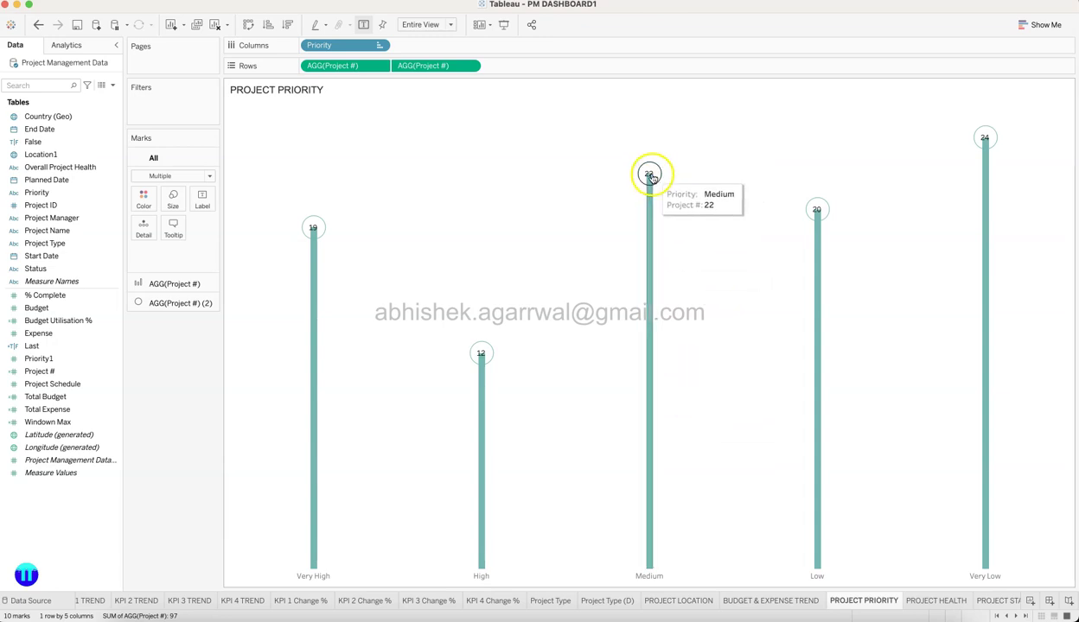
click(942, 601)
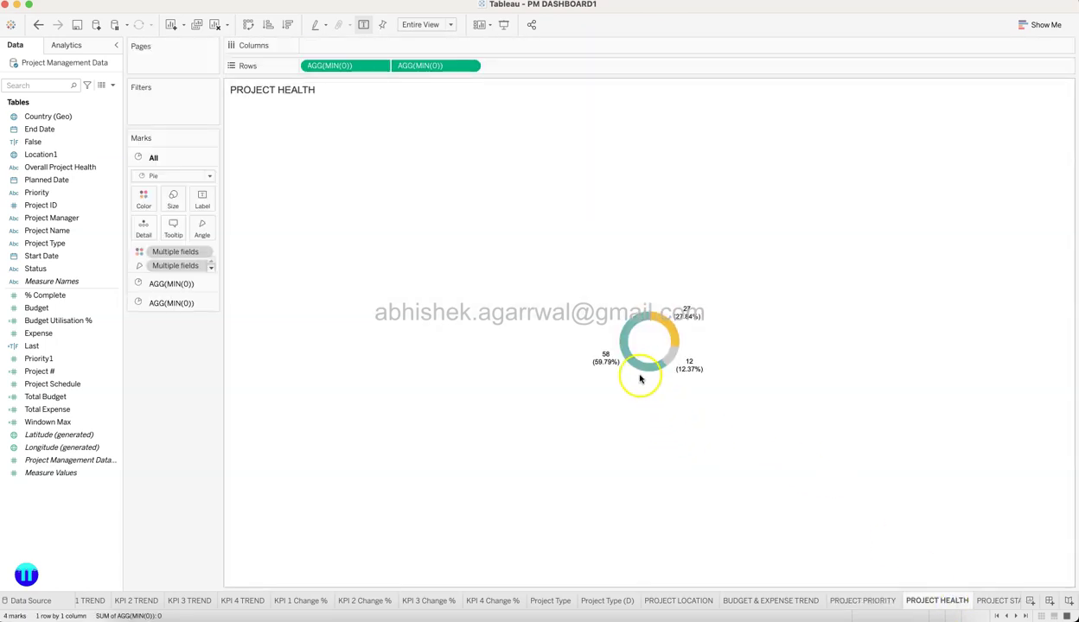
mouse_move(674, 338)
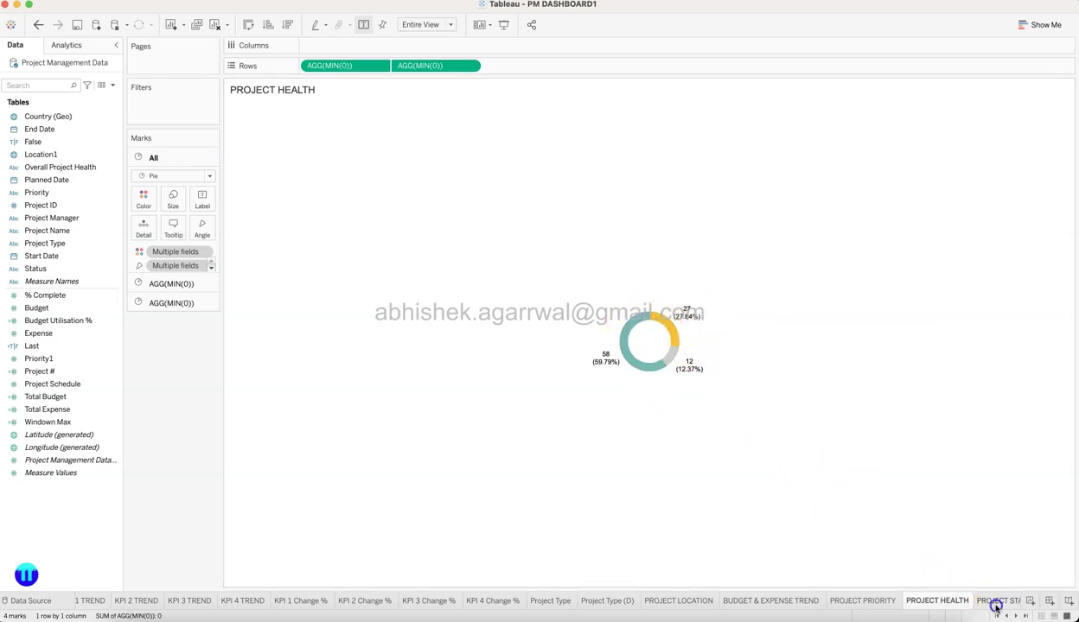
click(996, 605)
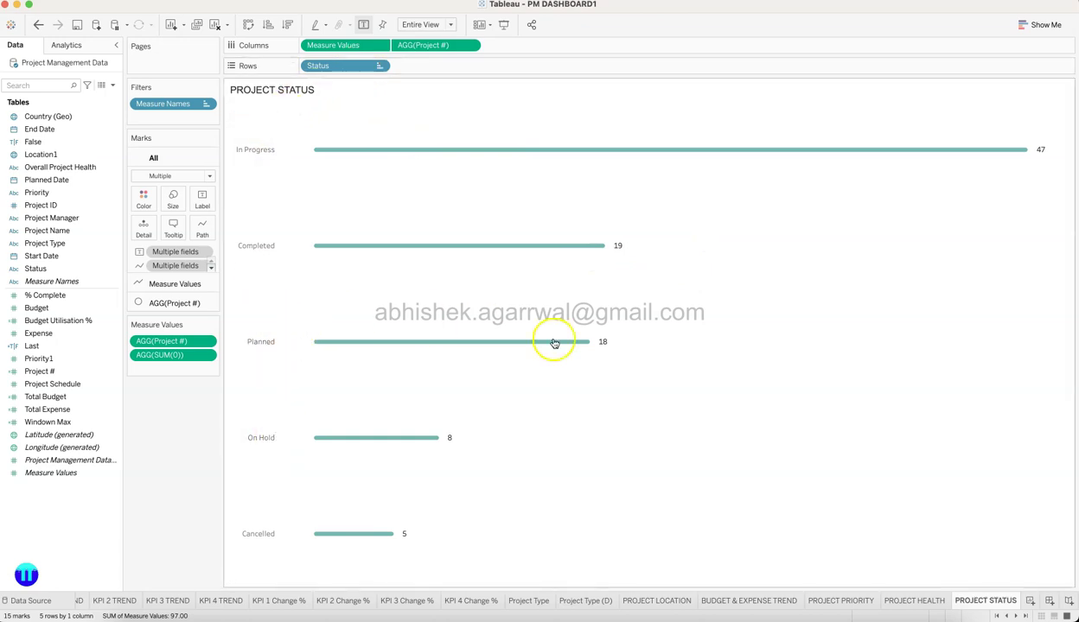
scroll(947, 602, right, 3)
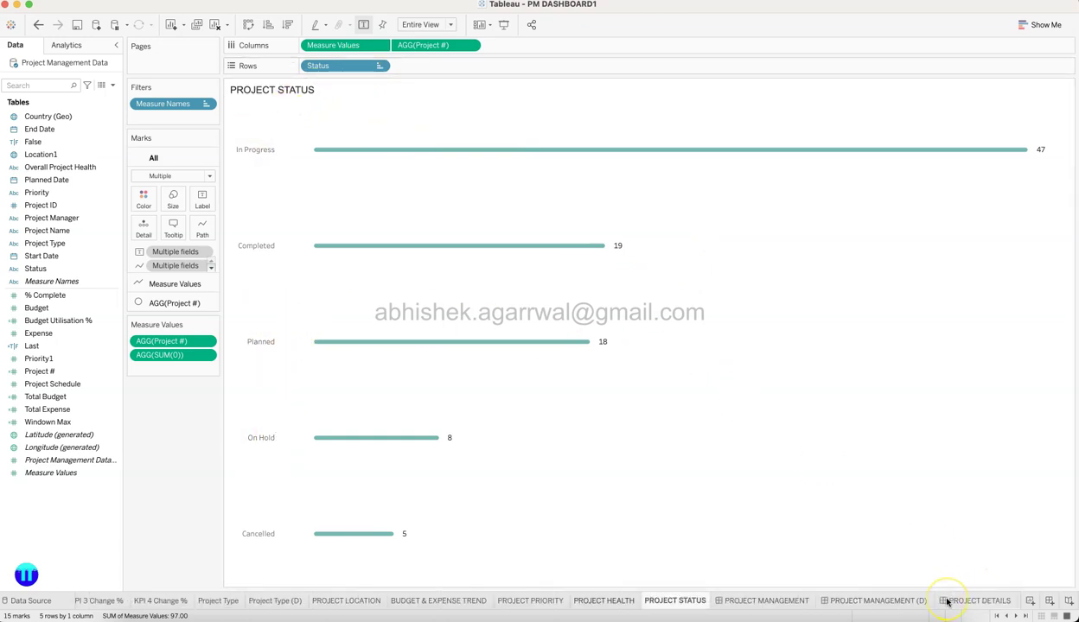
scroll(947, 603, right, 2)
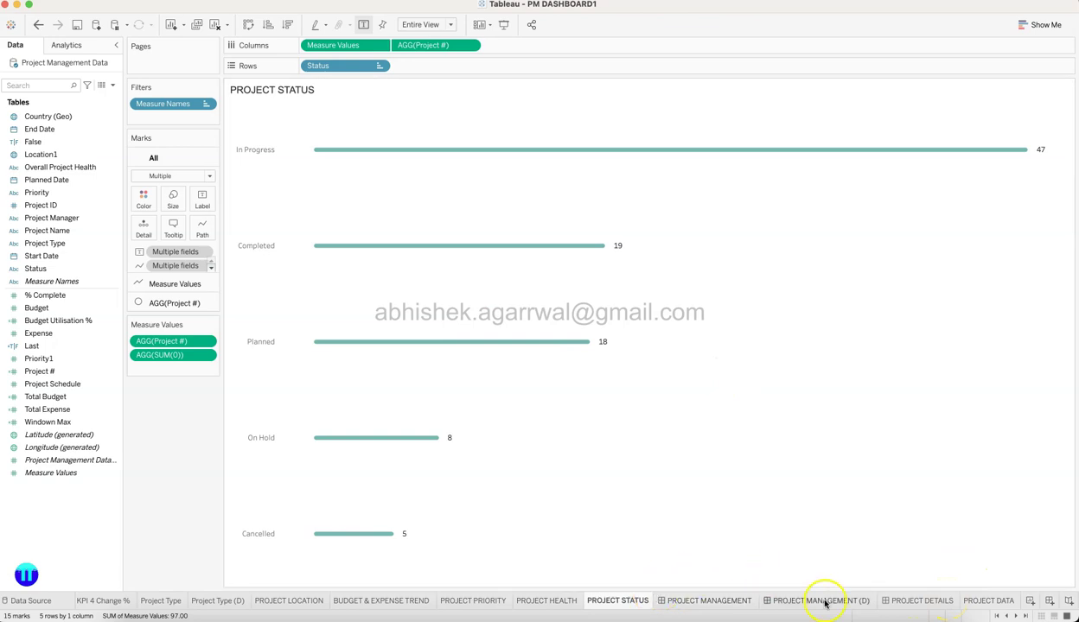
Move from the PROJECT MANAGEMENT dashboard through the PROJECT DATA sheet to PROJECT DETAILS.
click(696, 600)
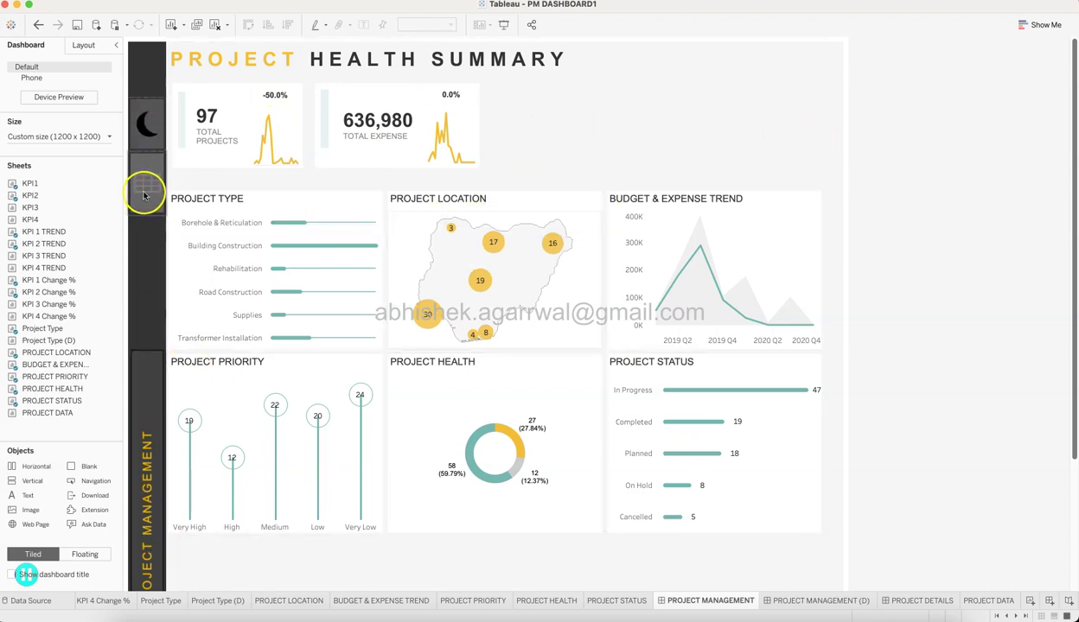
click(143, 195)
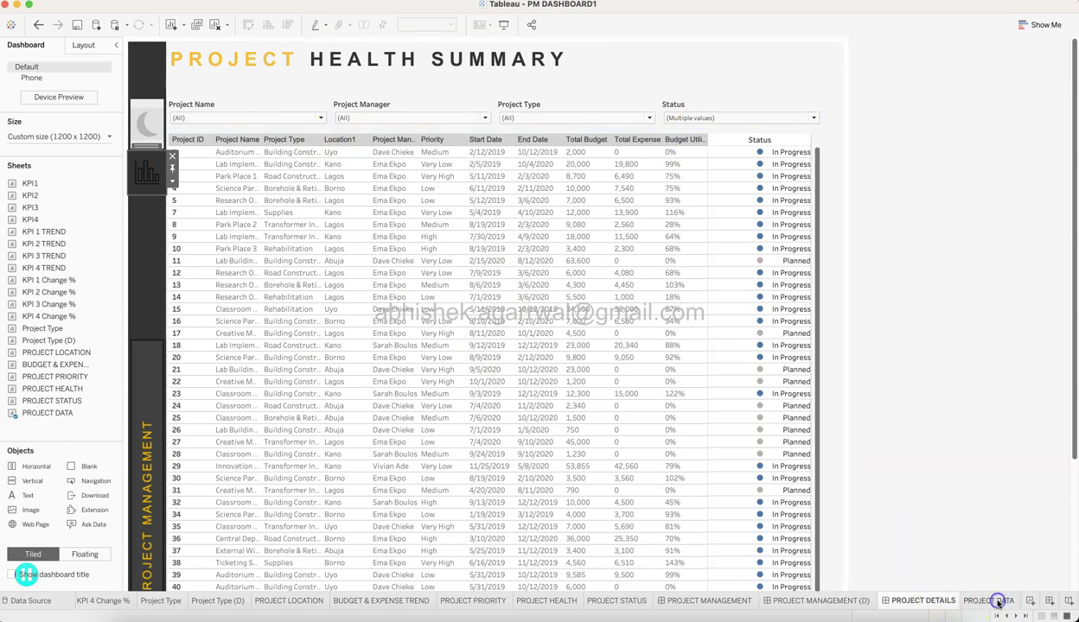
click(994, 601)
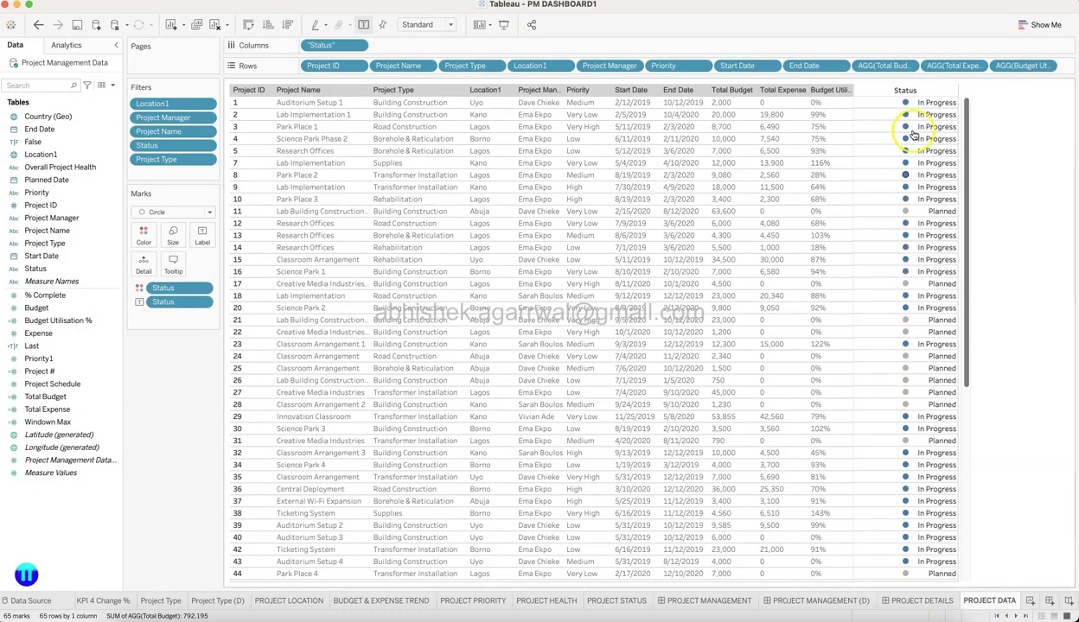
mouse_move(905, 199)
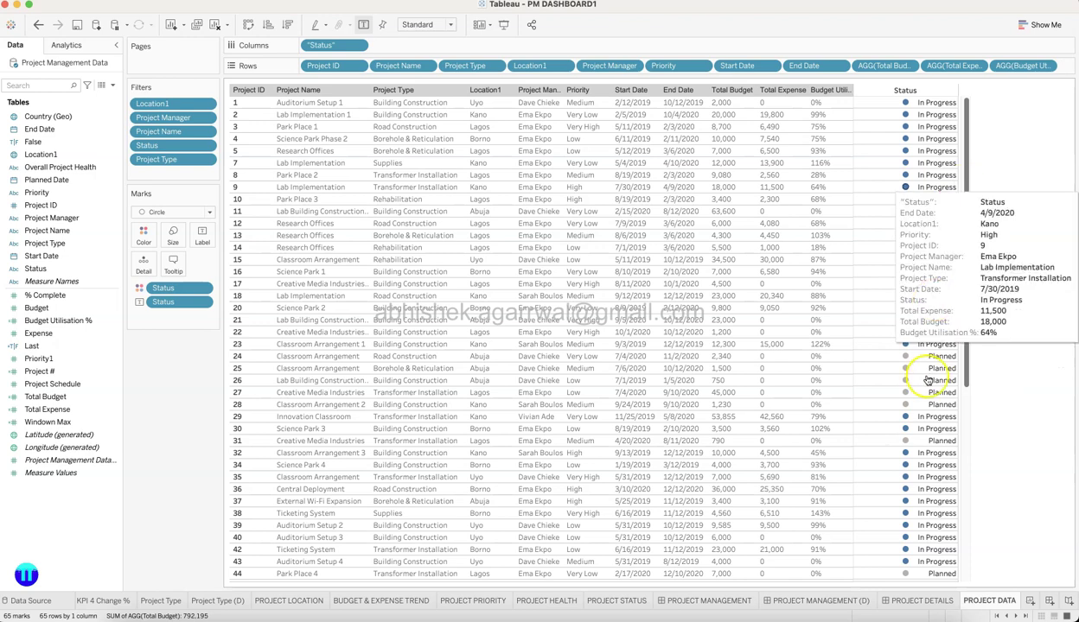
scroll(926, 380, down, 5)
scroll(926, 380, up, 5)
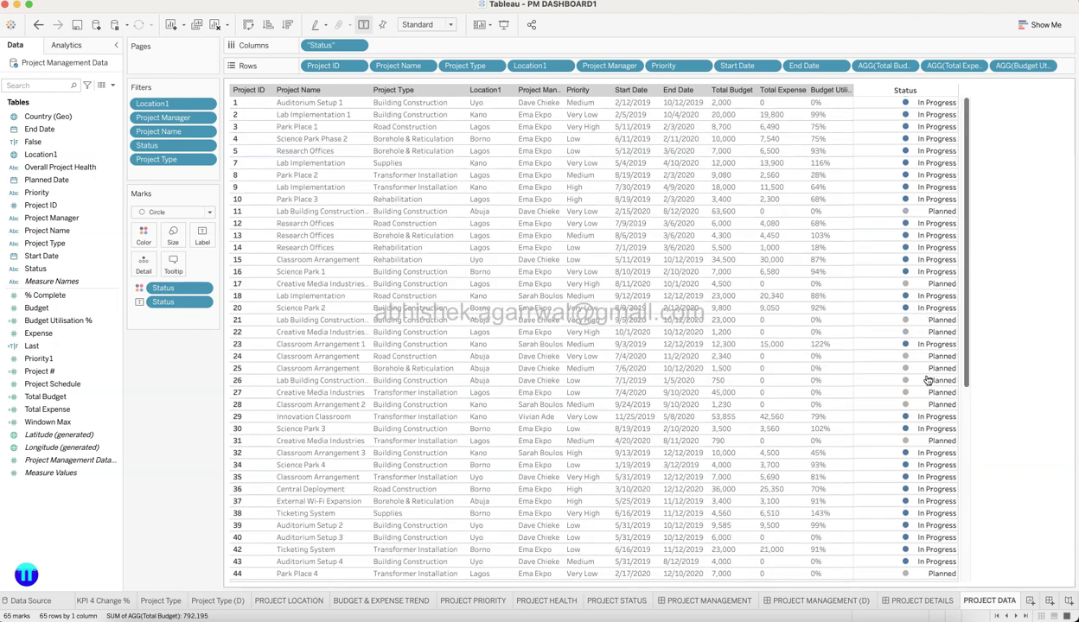
click(910, 603)
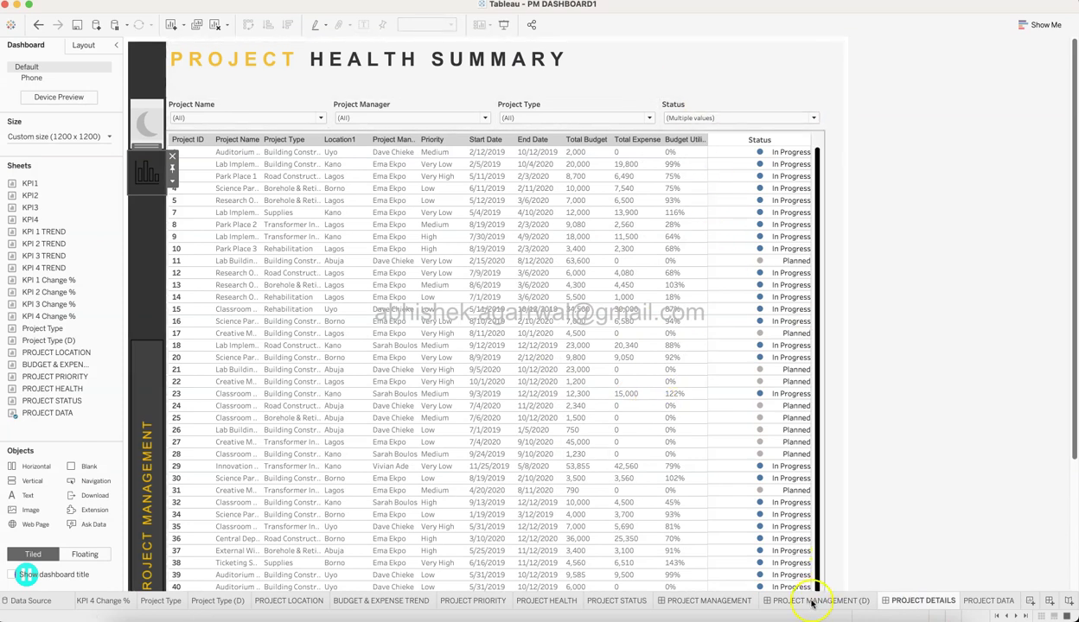
From the PROJECT MANAGEMENT dashboard, try the dark version and jump to the PROJECT DETAILS table.
click(717, 600)
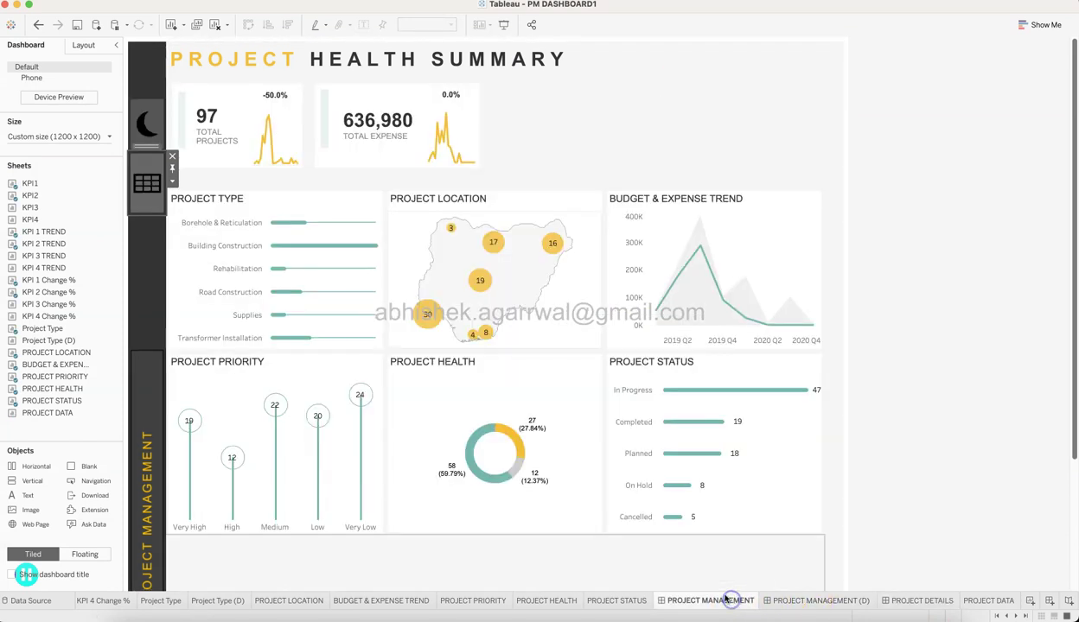
alt+click(148, 126)
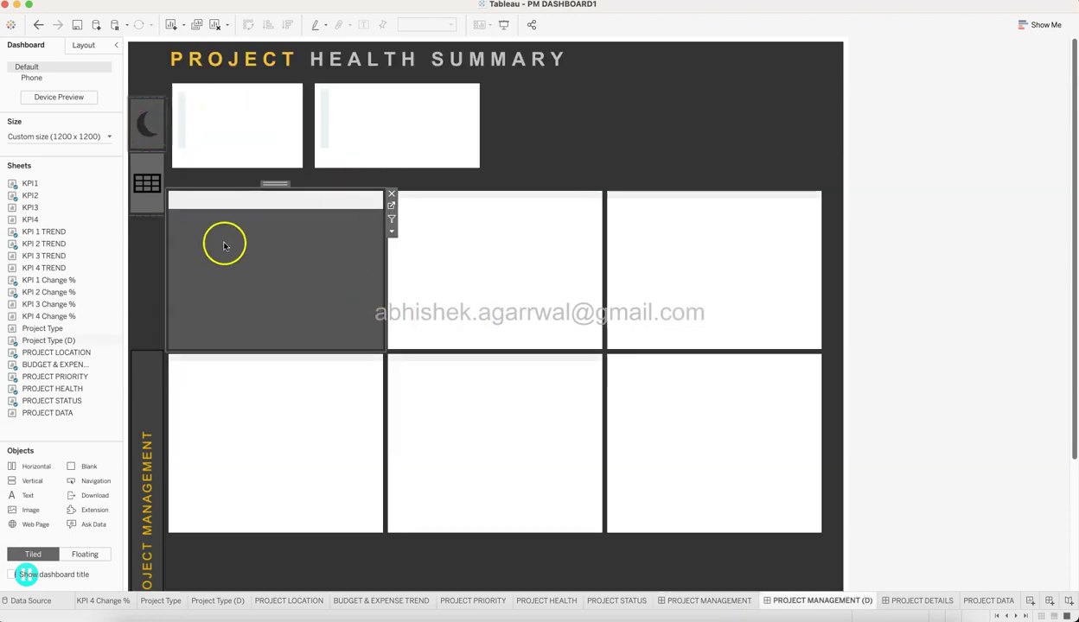
click(153, 188)
alt+click(153, 188)
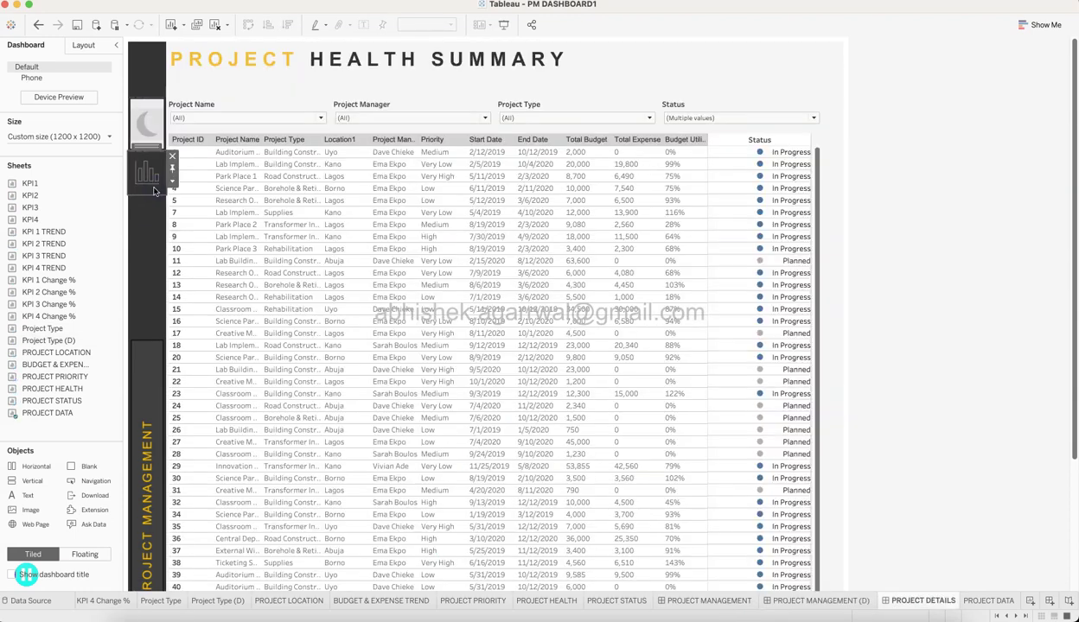
click(145, 113)
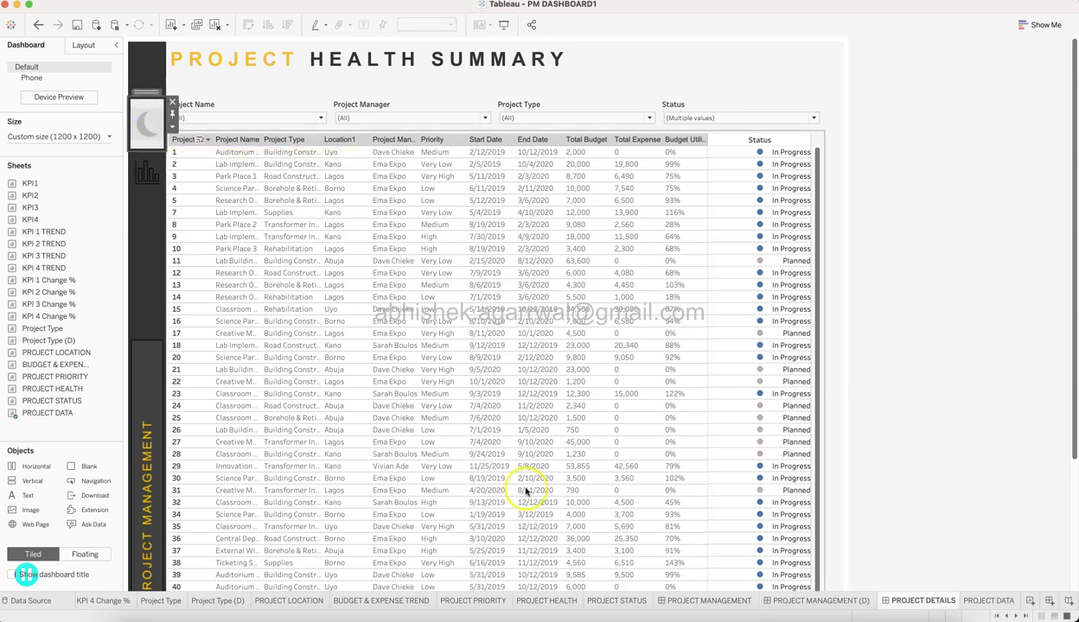
Go back to the light PROJECT MANAGEMENT dashboard, clear the selection, and select the Total Expense KPI card.
click(729, 601)
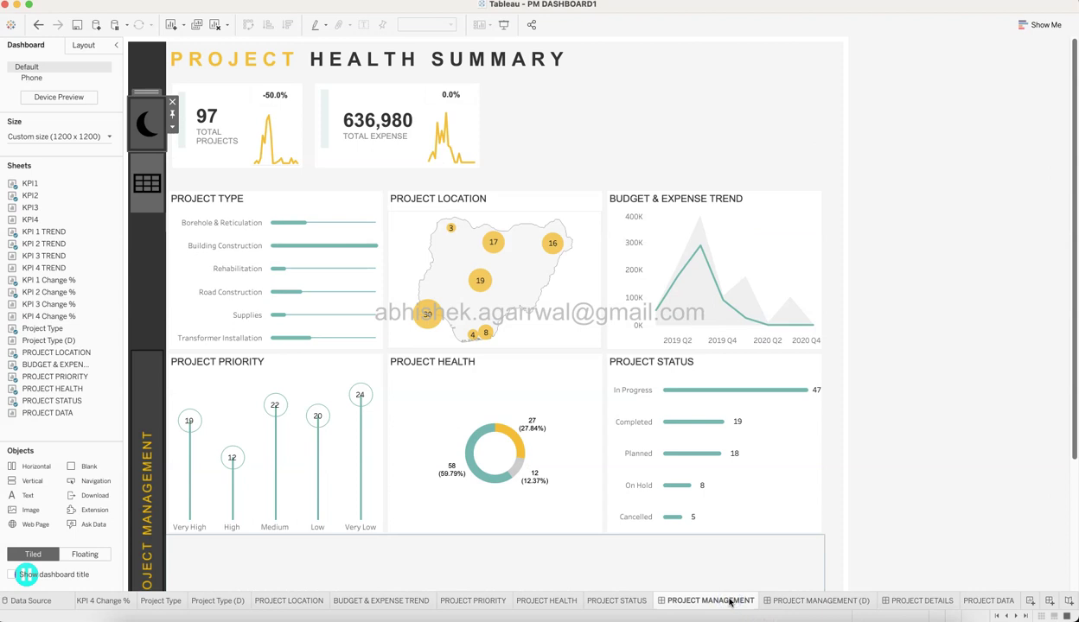
click(938, 314)
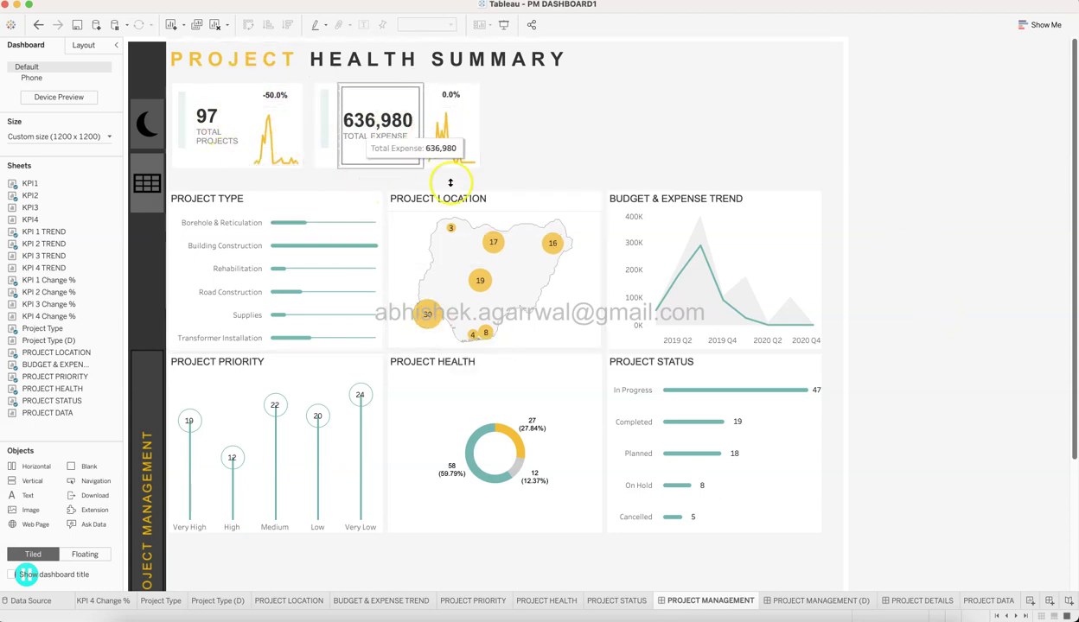
click(410, 86)
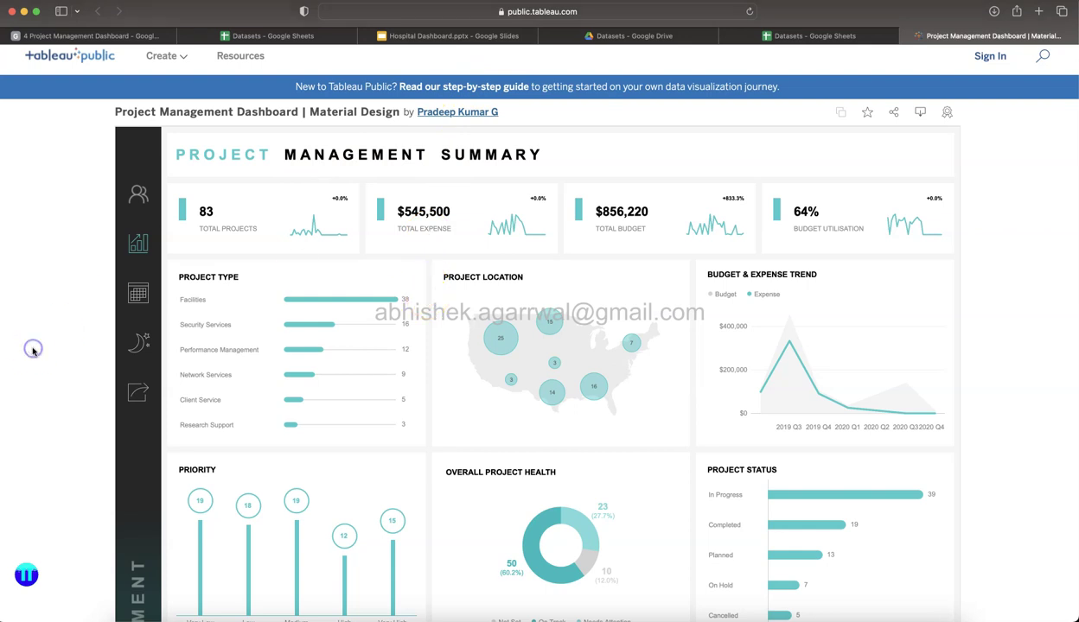
Scroll through the Project Management Dashboard | Material Design reference, then return to Tableau with Cmd+Tab.
scroll(32, 349, down, 2)
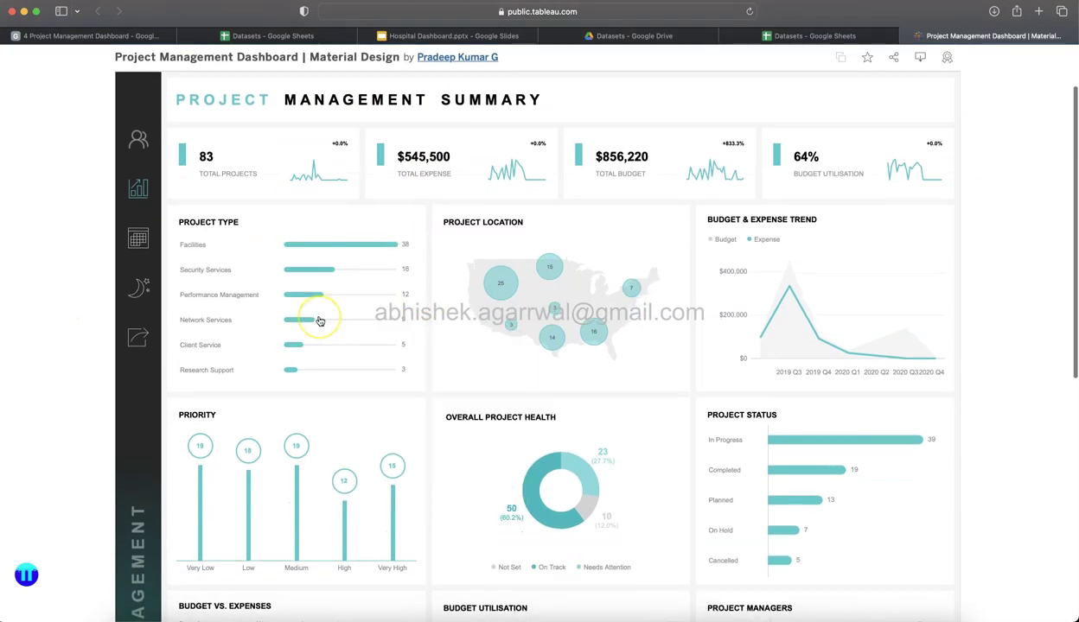
scroll(318, 321, down, 2)
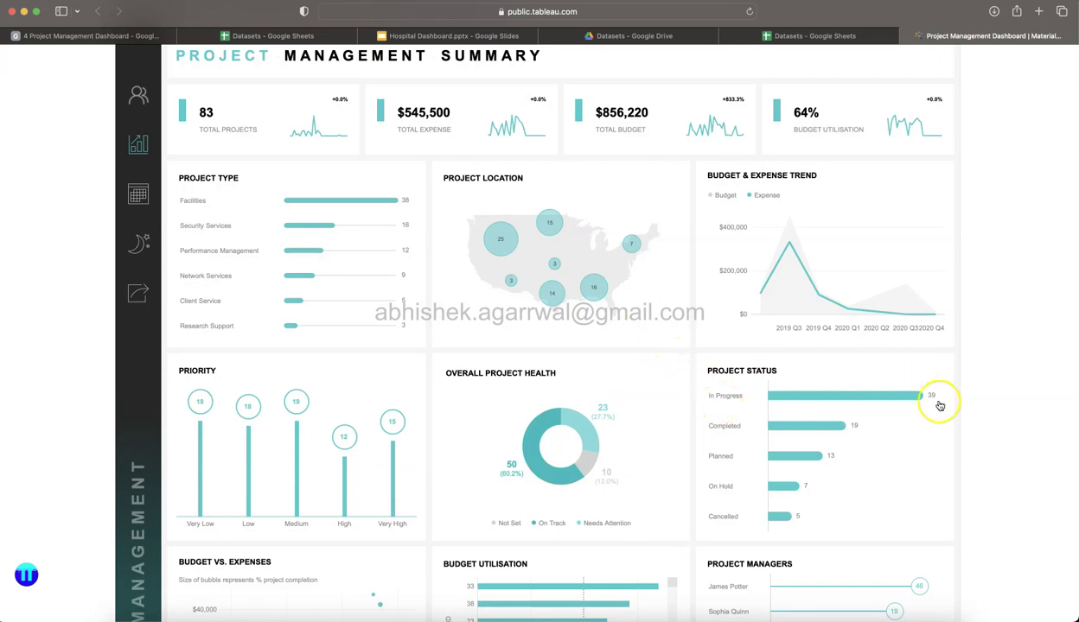
scroll(940, 406, down, 2)
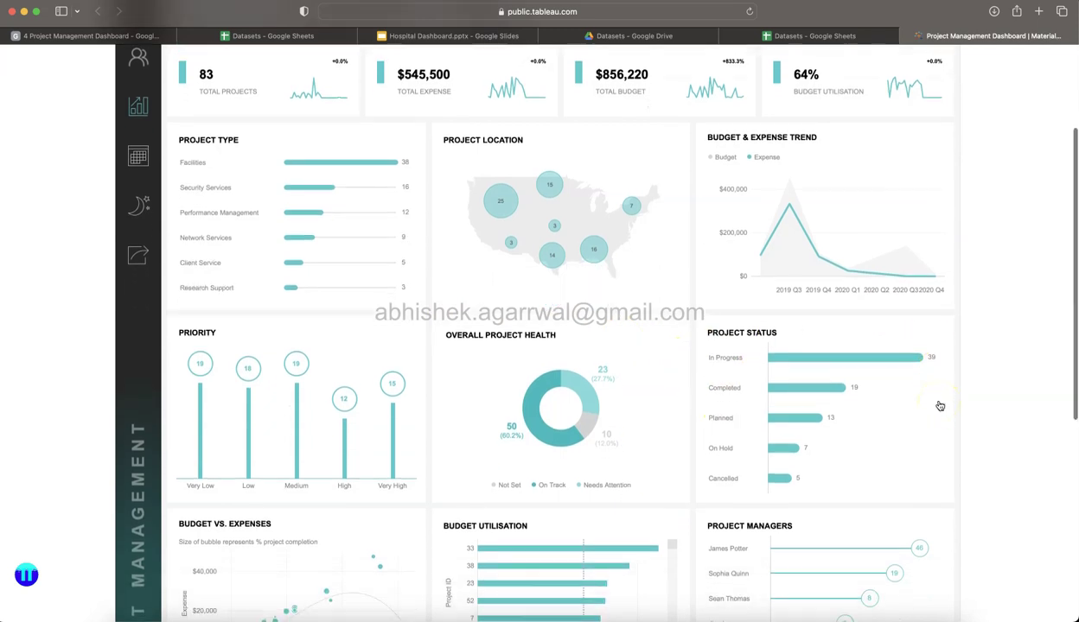
scroll(940, 405, down, 2)
scroll(940, 406, down, 3)
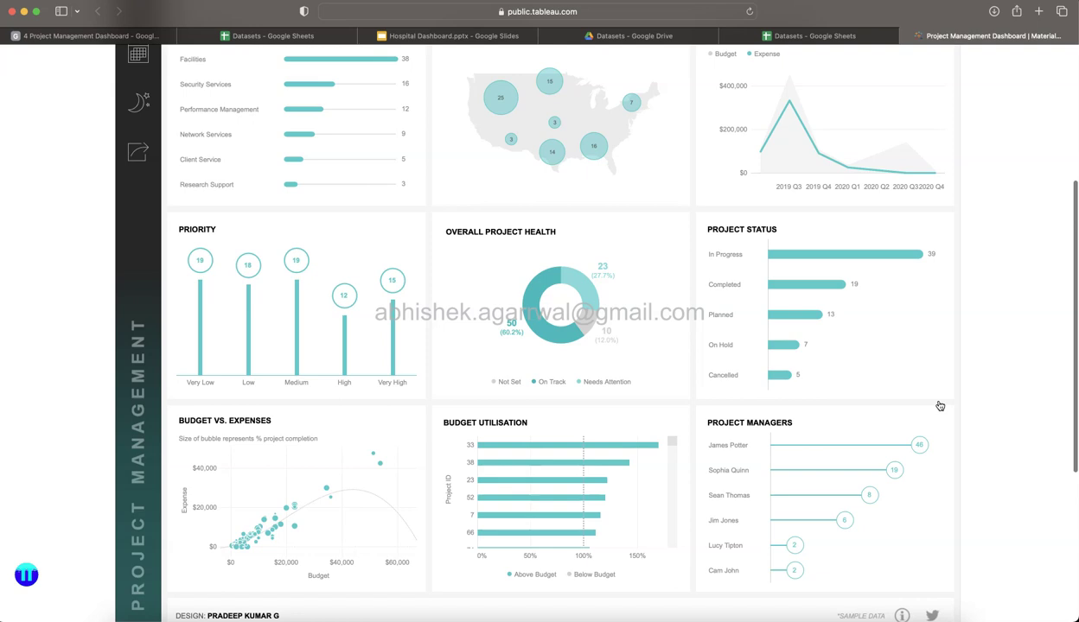
scroll(940, 405, down, 1)
scroll(940, 405, up, 10)
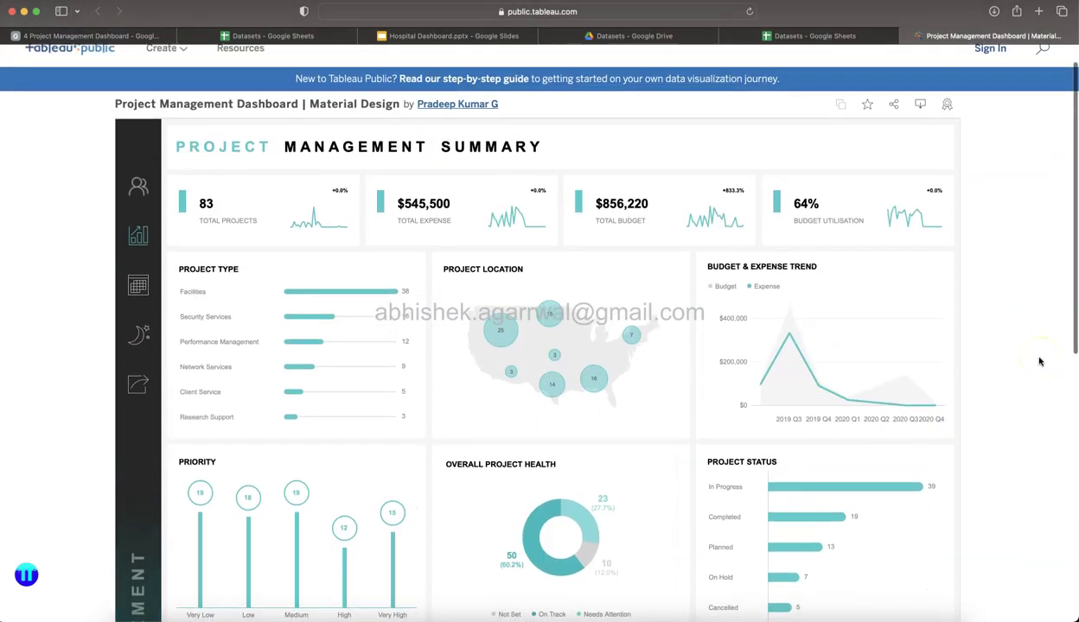
scroll(1040, 361, down, 3)
scroll(1040, 362, down, 2)
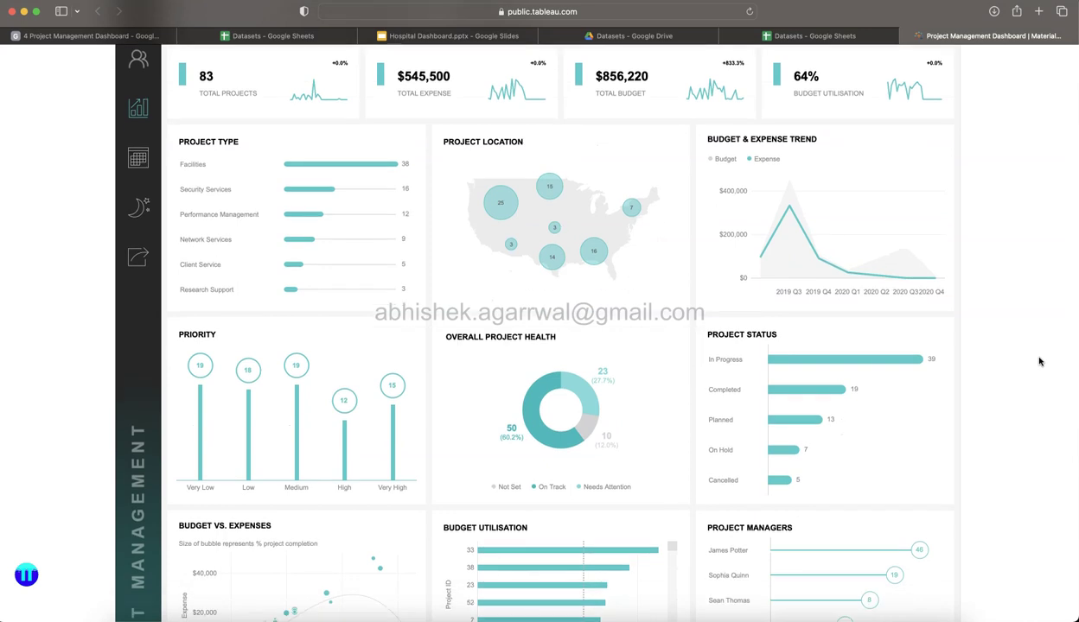
scroll(986, 275, up, 2)
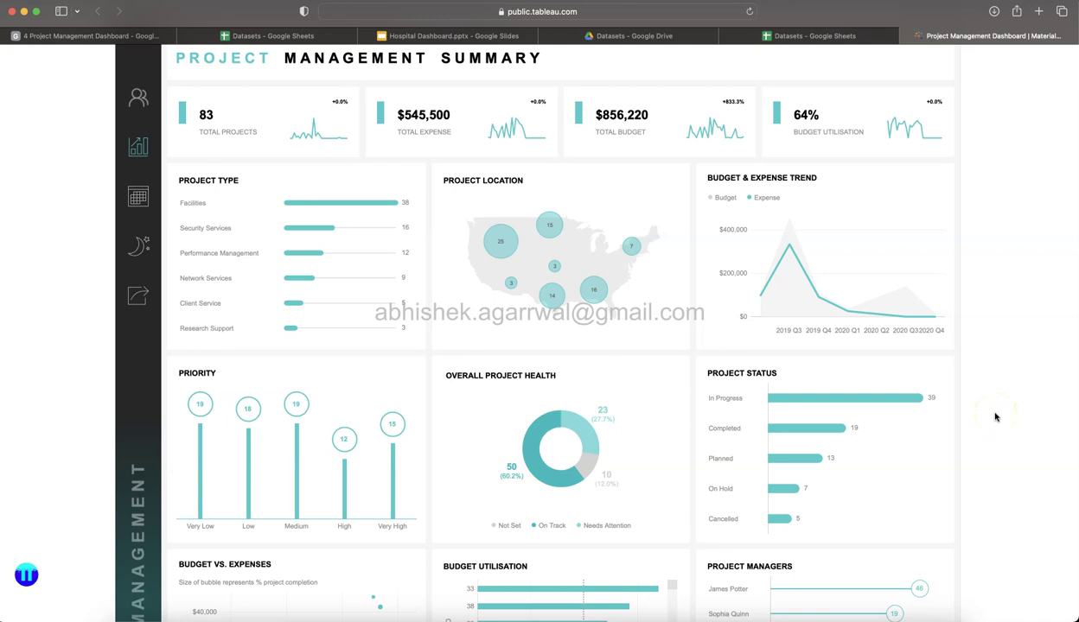
key(super+Tab)
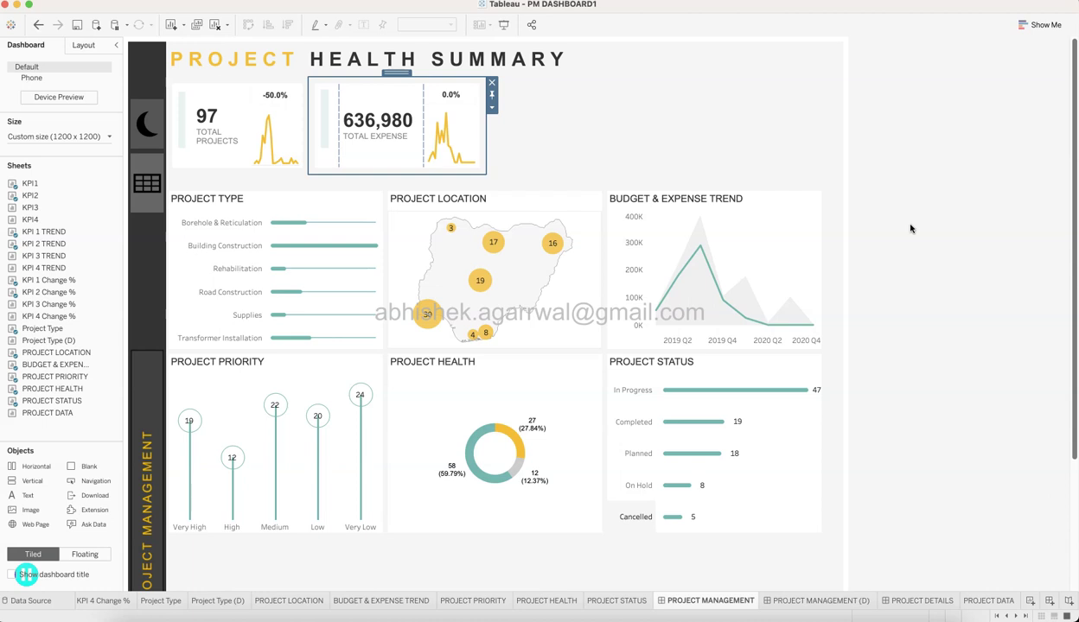
click(219, 578)
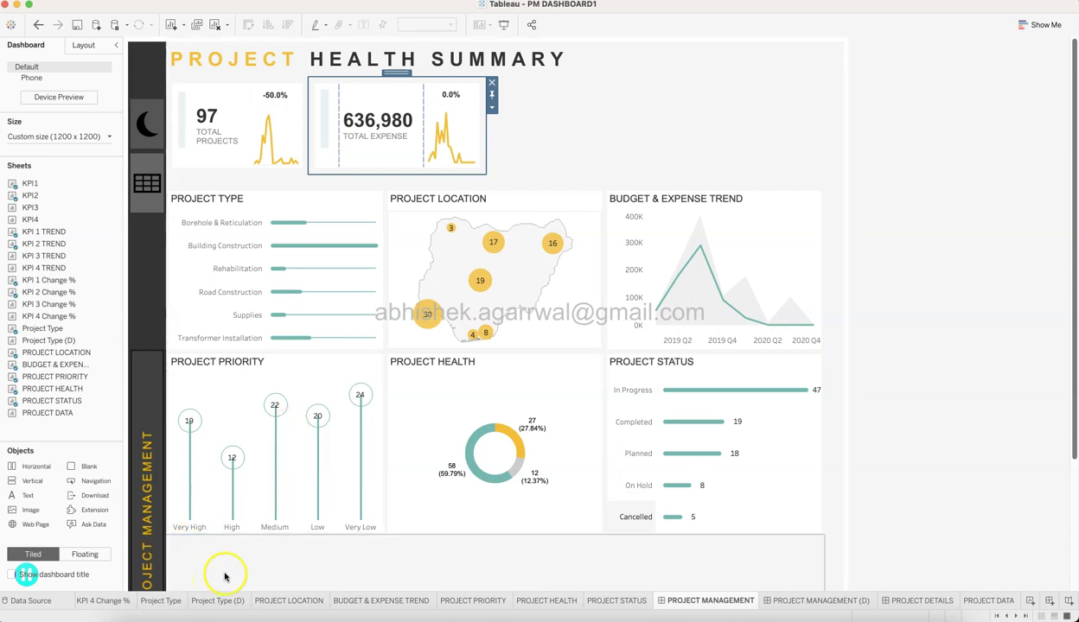